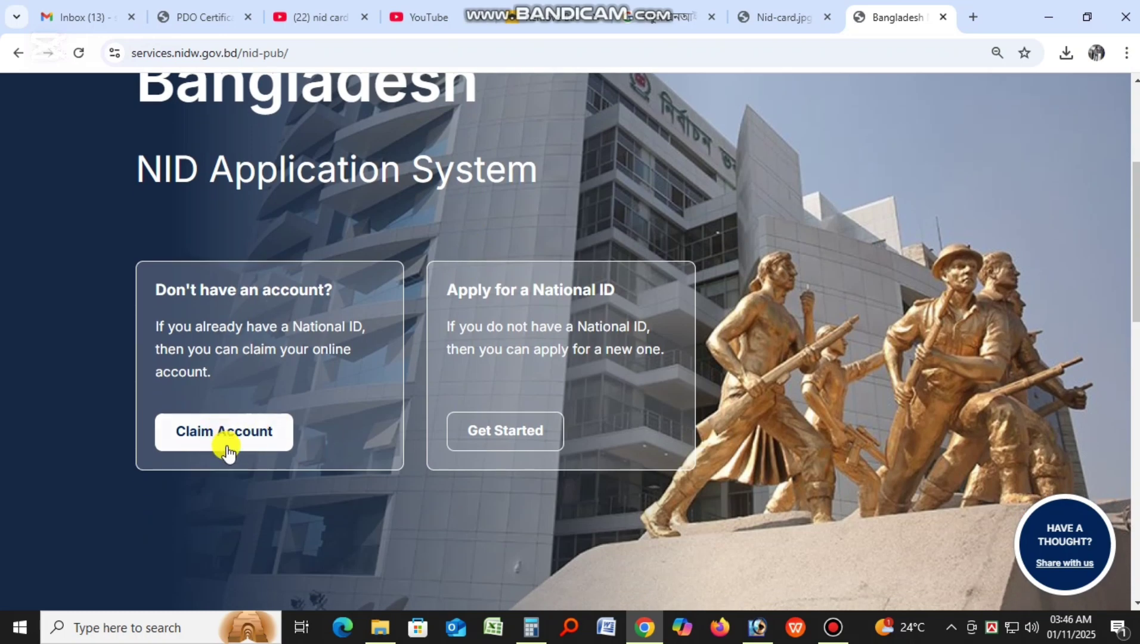
Switch the site language from English to বাংলা and scroll down to the রেজিস্টার করুন card
scroll(686, 375, "up", 4)
left_click(966, 100)
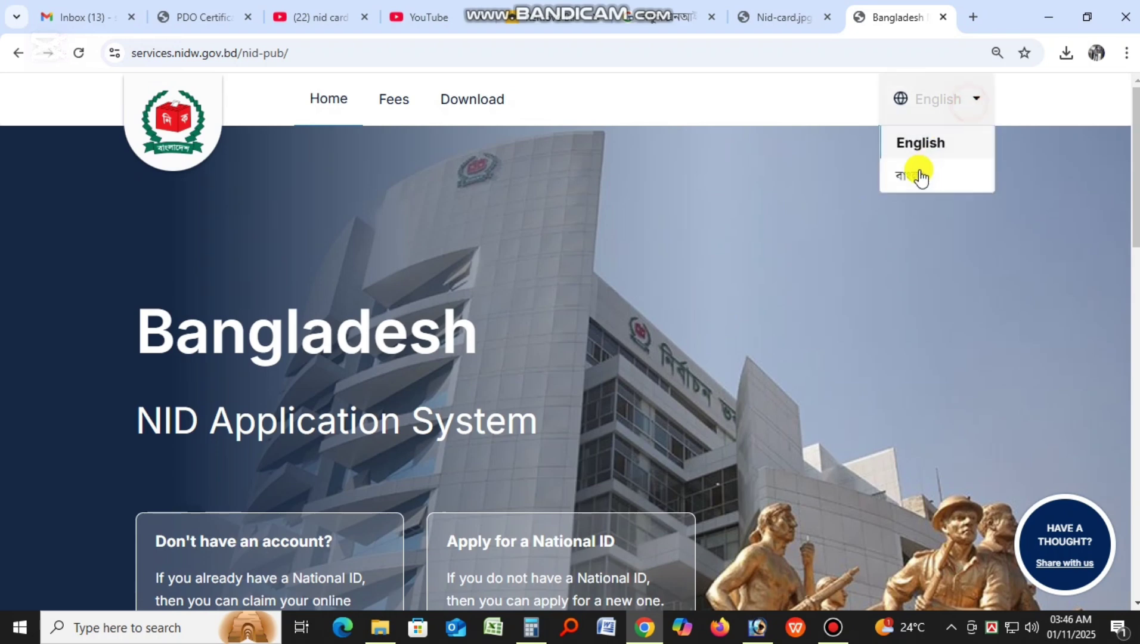
left_click(920, 176)
scroll(256, 356, "down", 4)
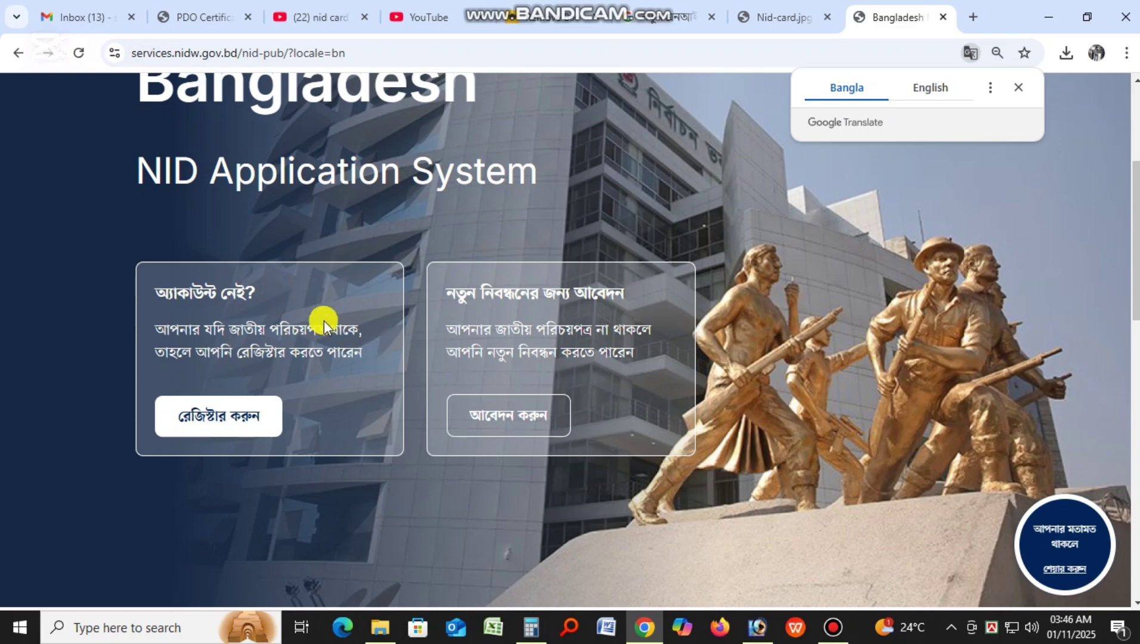
scroll(310, 328, "down", 1)
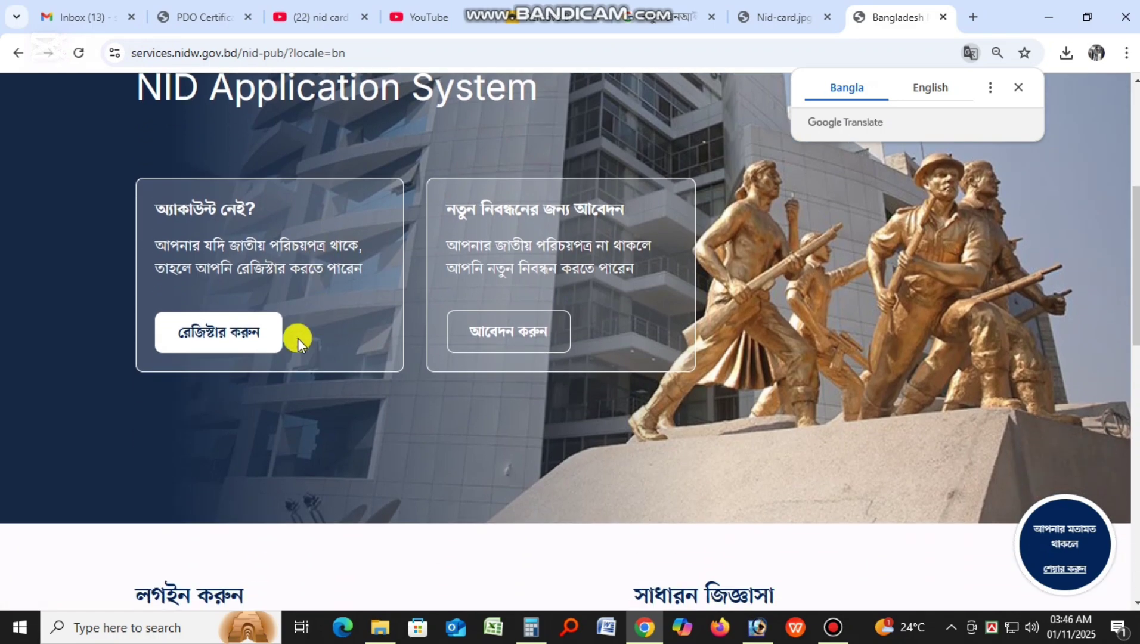
Open the online account registration form and enter the national ID number
left_click(218, 333)
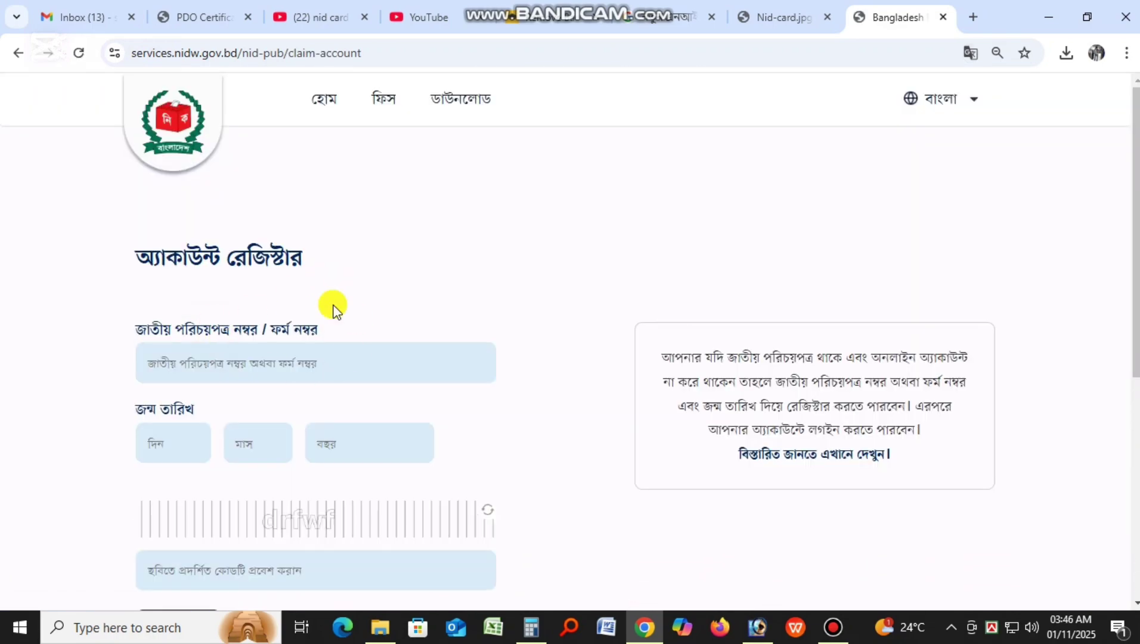
scroll(386, 311, "down", 5)
scroll(394, 315, "up", 3)
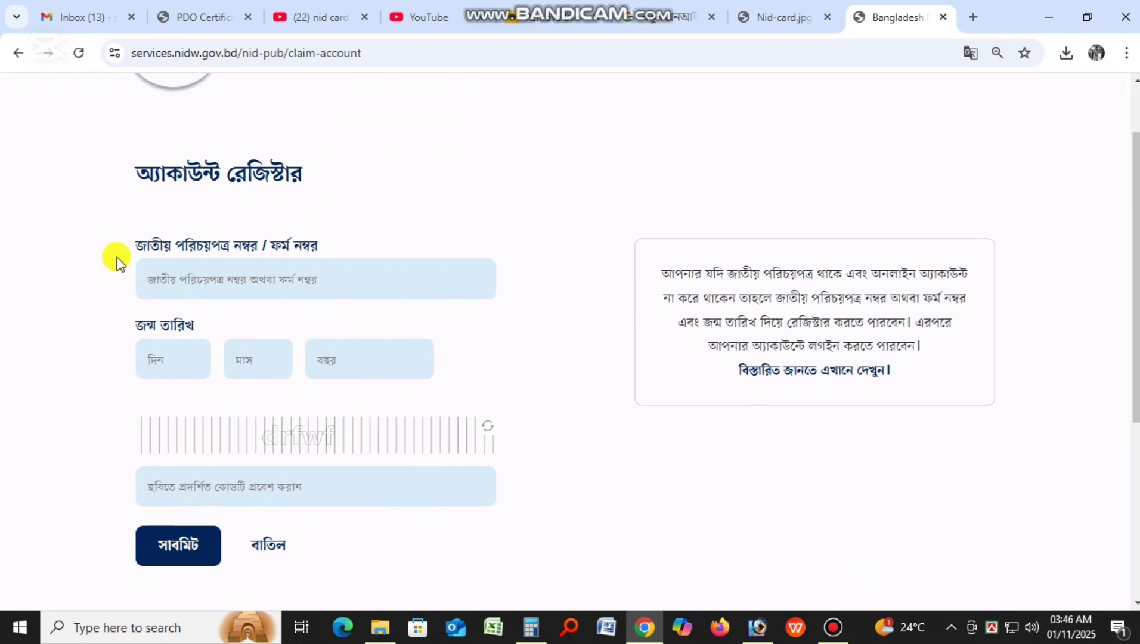
left_click(186, 287)
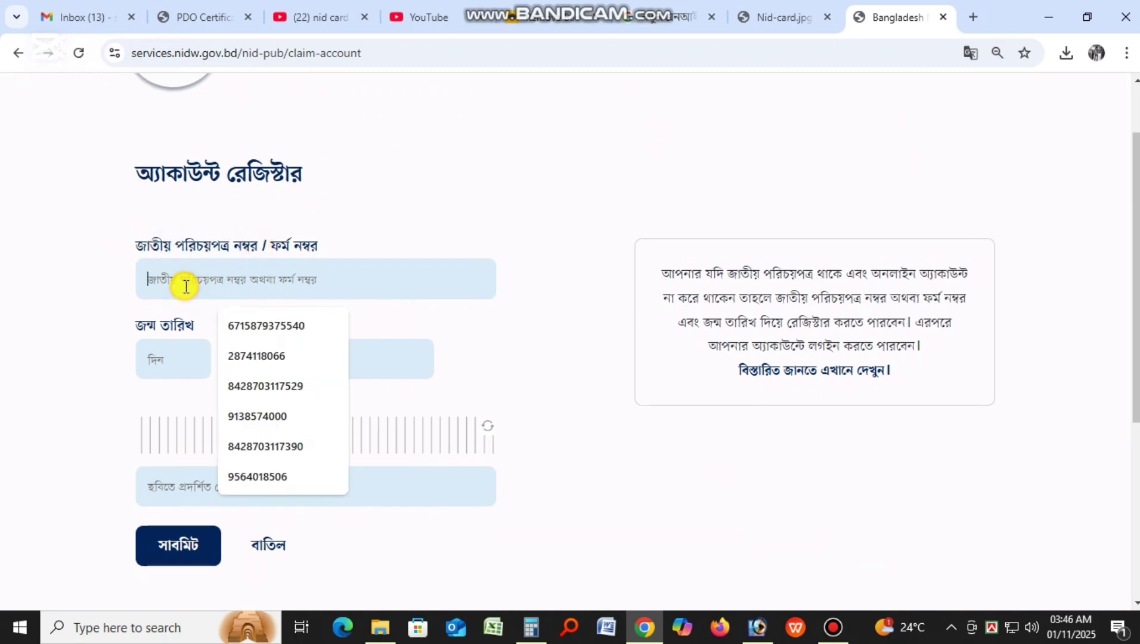
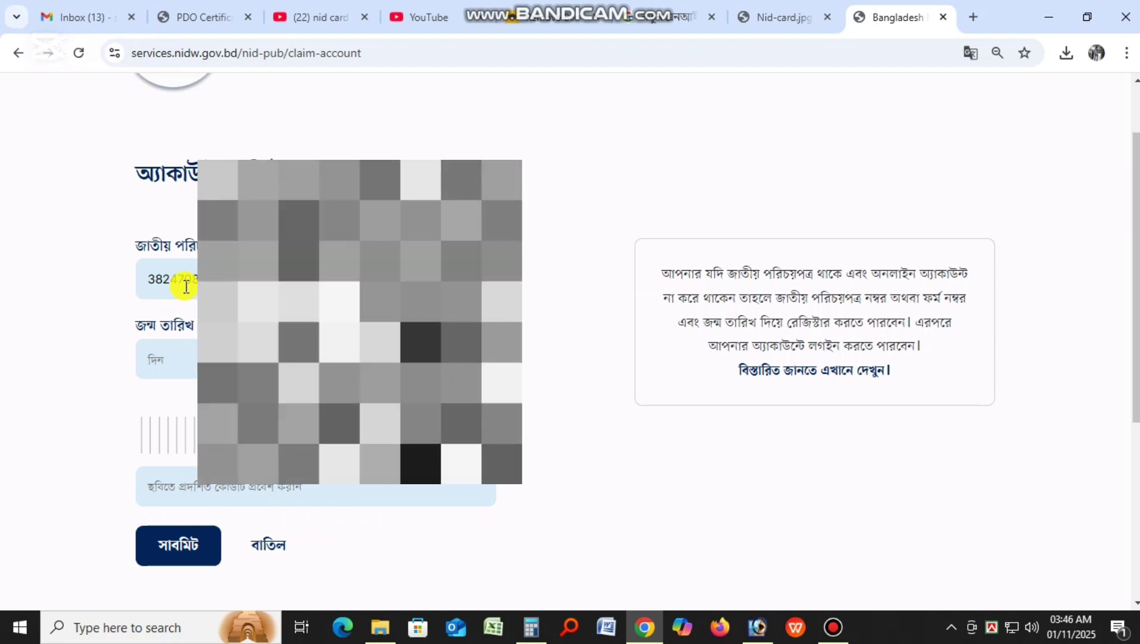
Fill in the birth date's day and year fields
left_click(150, 371)
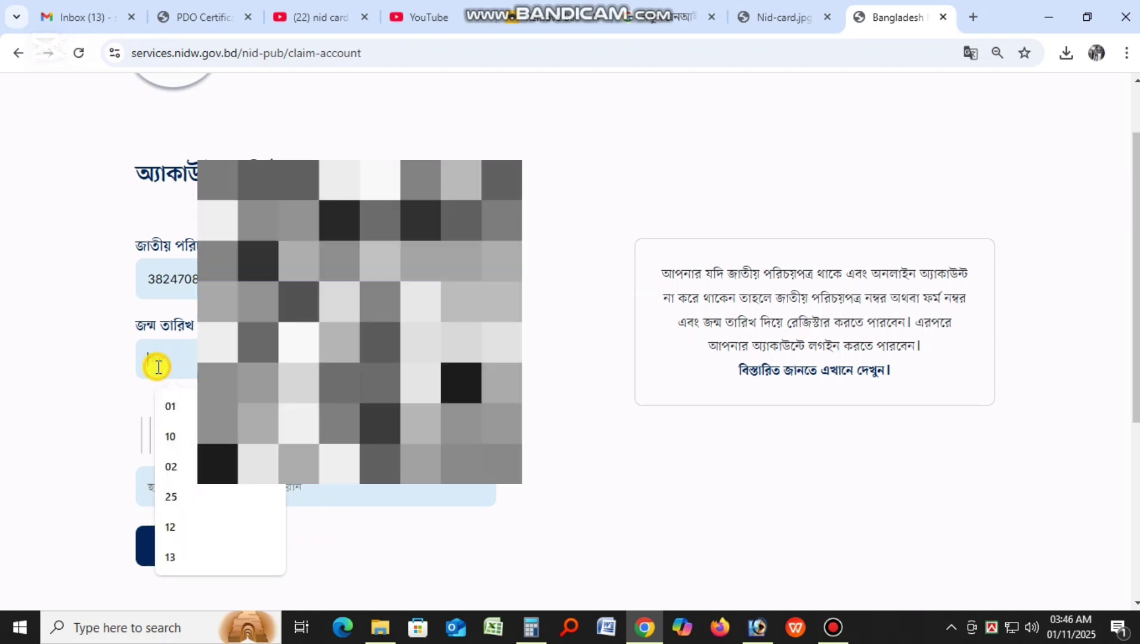
left_click(143, 326)
left_click(162, 356)
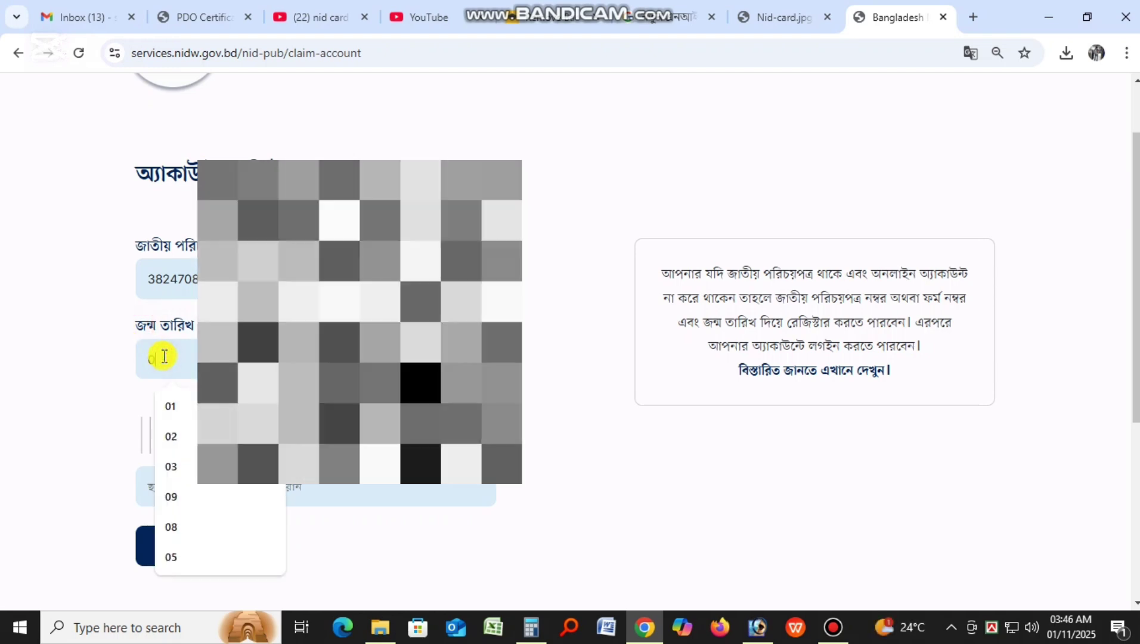
type("01")
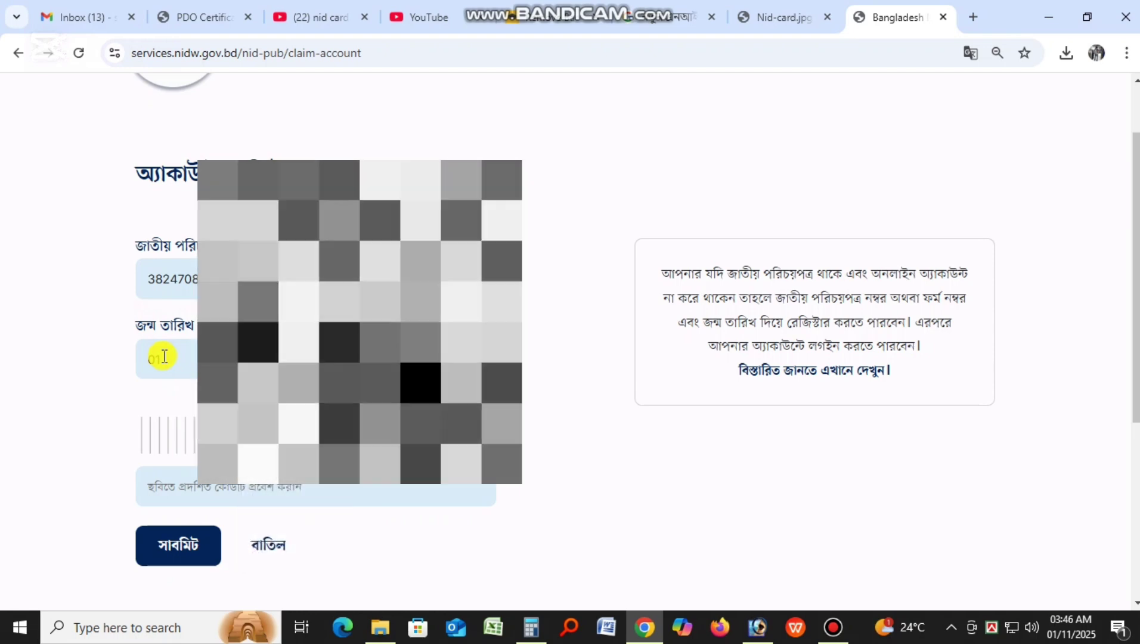
key("Tab")
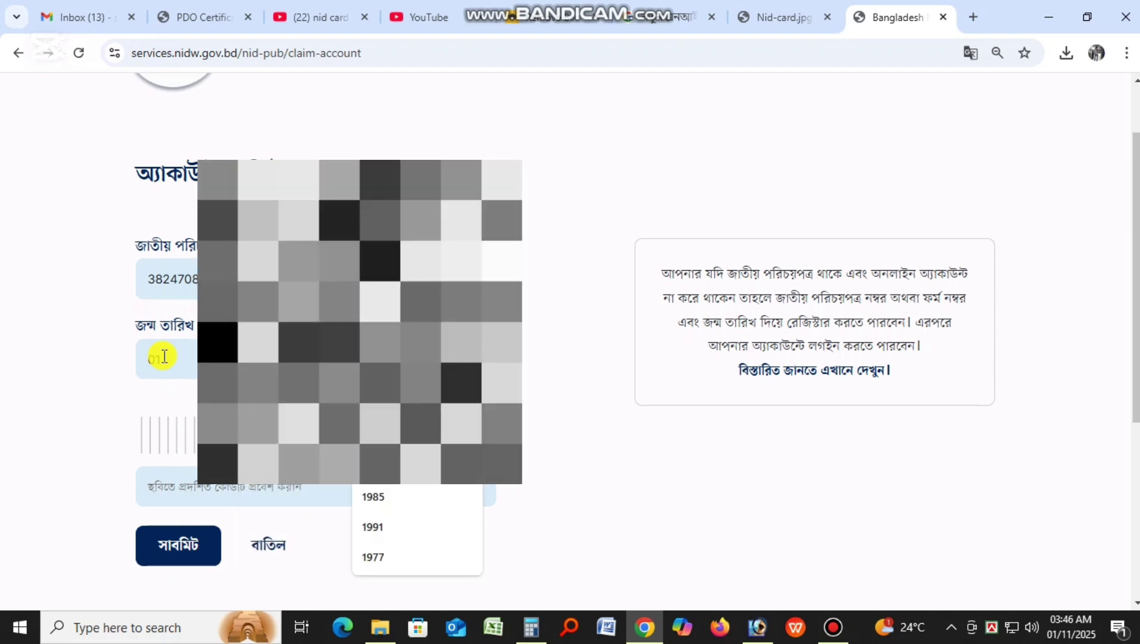
key("Escape")
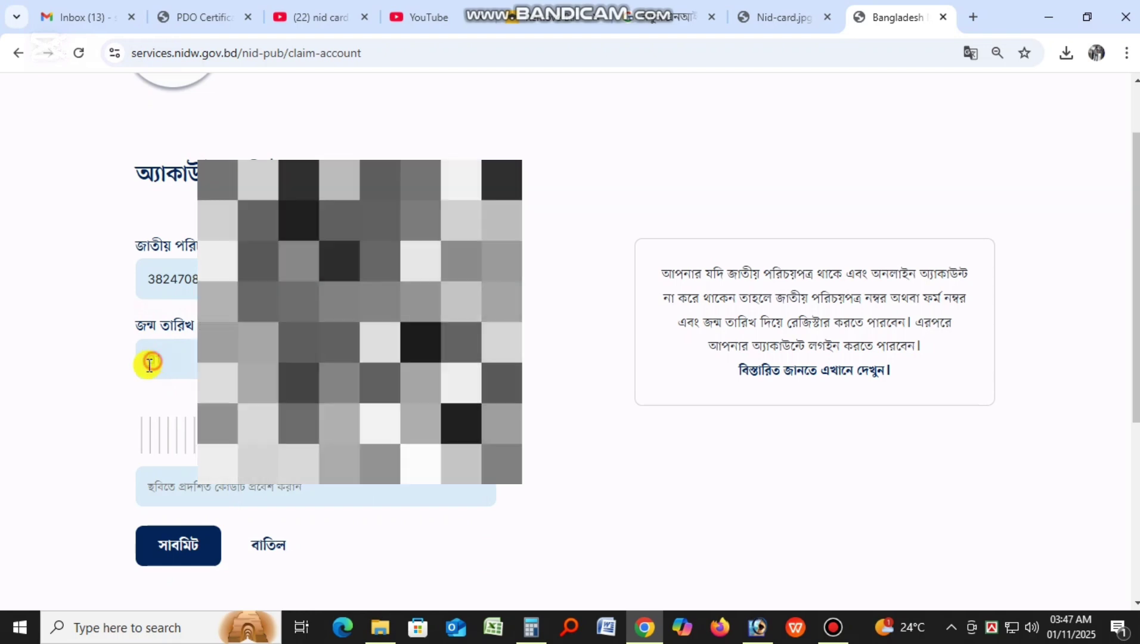
type("11")
Enter the captcha code shown and submit the registration details with সাবমিট
scroll(186, 404, "down", 1)
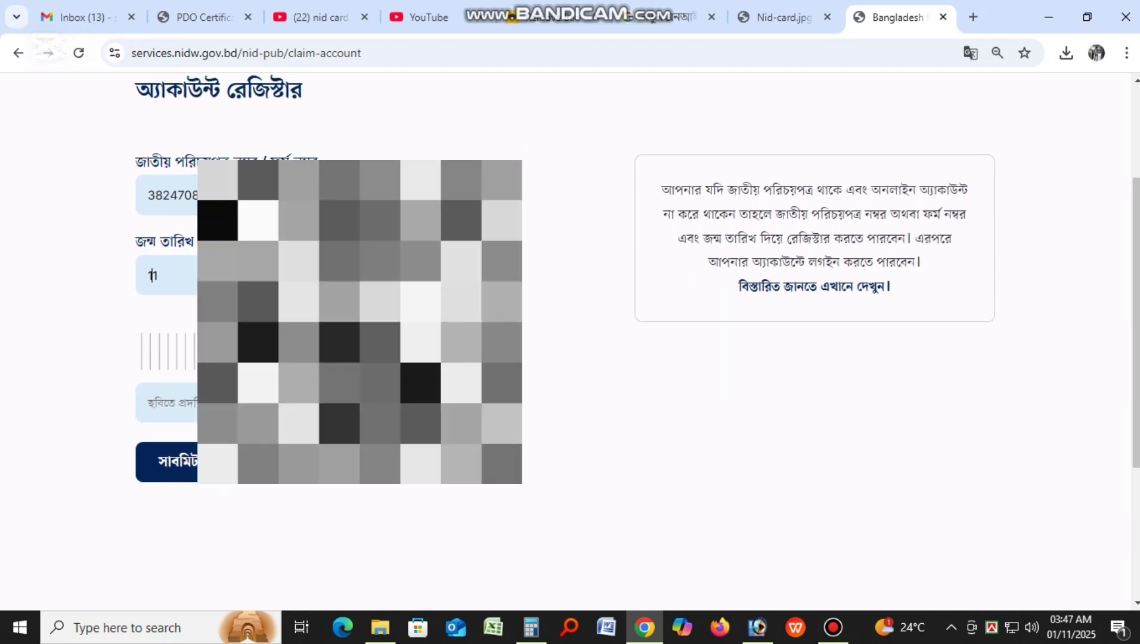
left_click(187, 403)
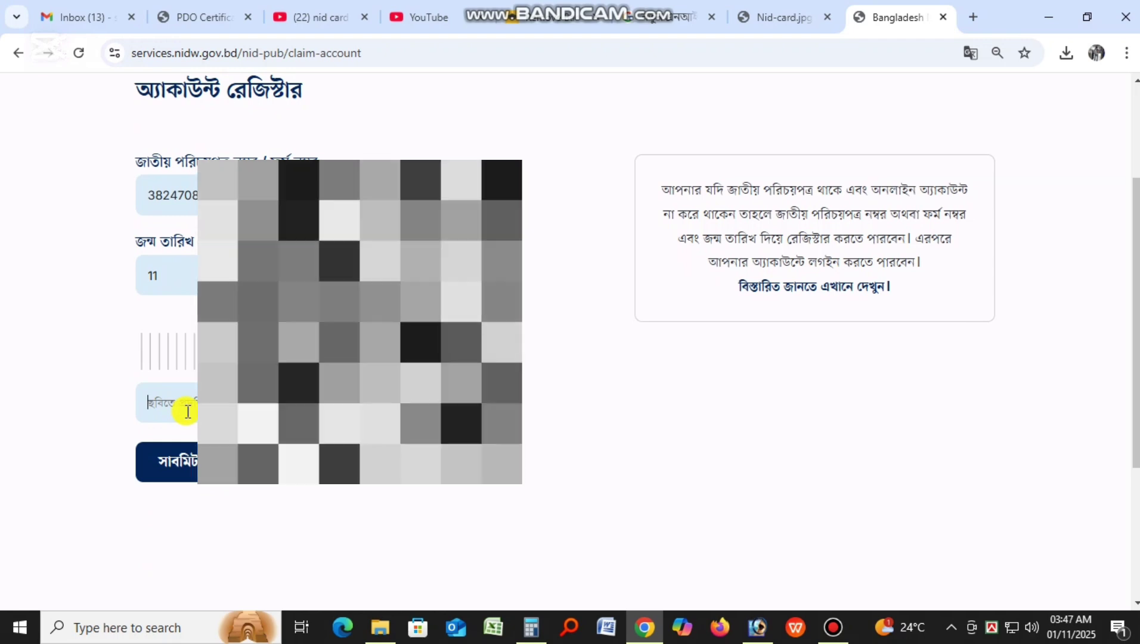
type("drfwf")
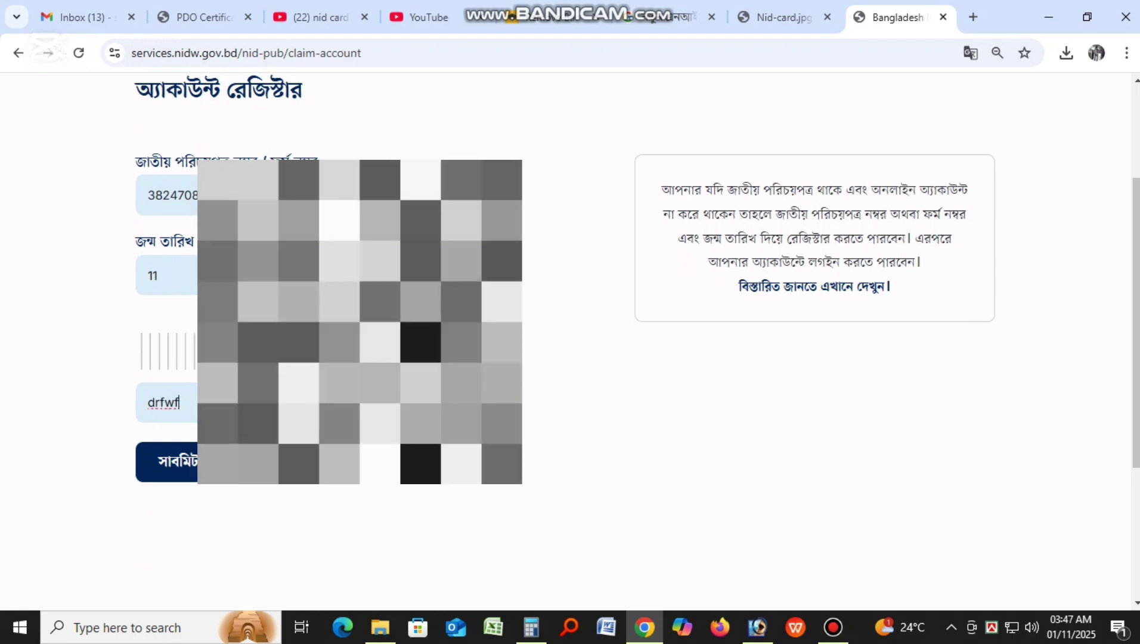
scroll(173, 407, "up", 3)
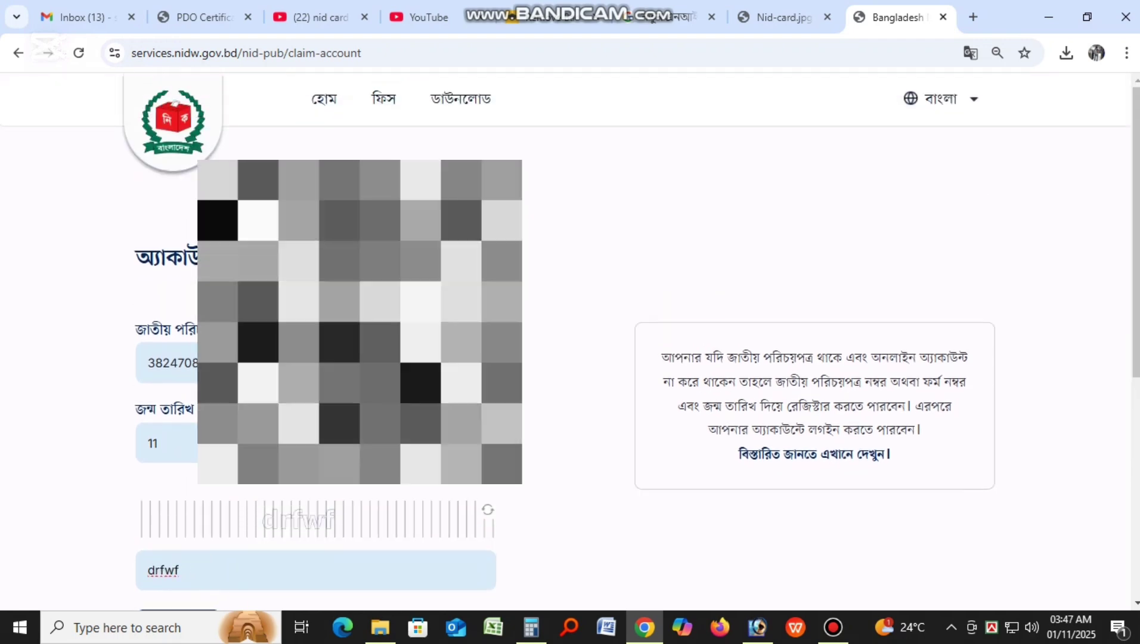
scroll(173, 407, "down", 3)
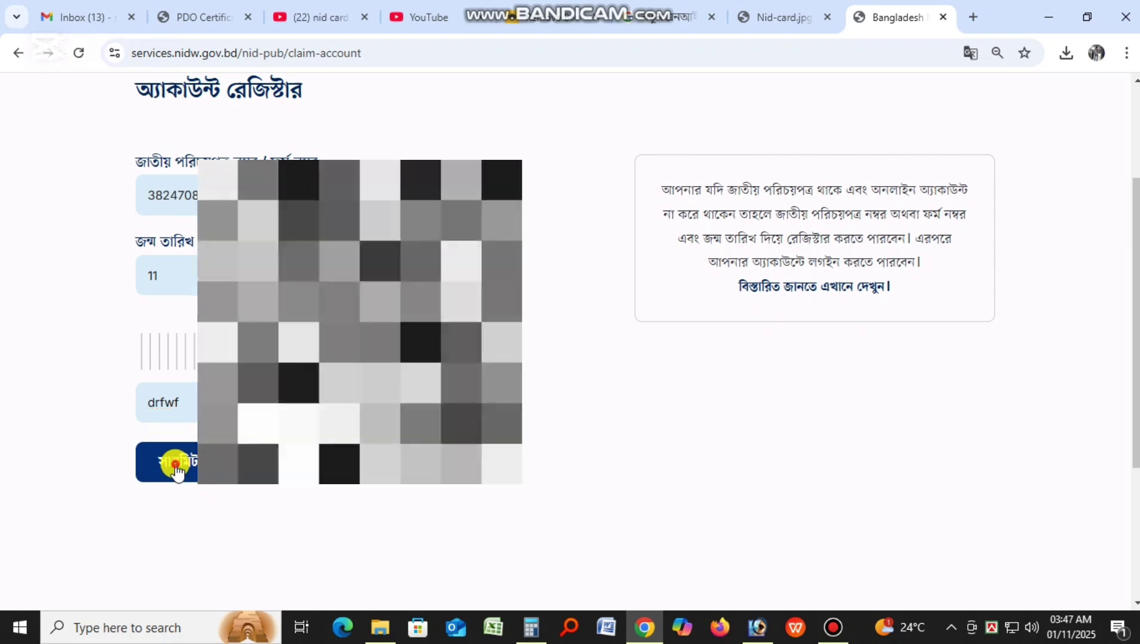
left_click(188, 464)
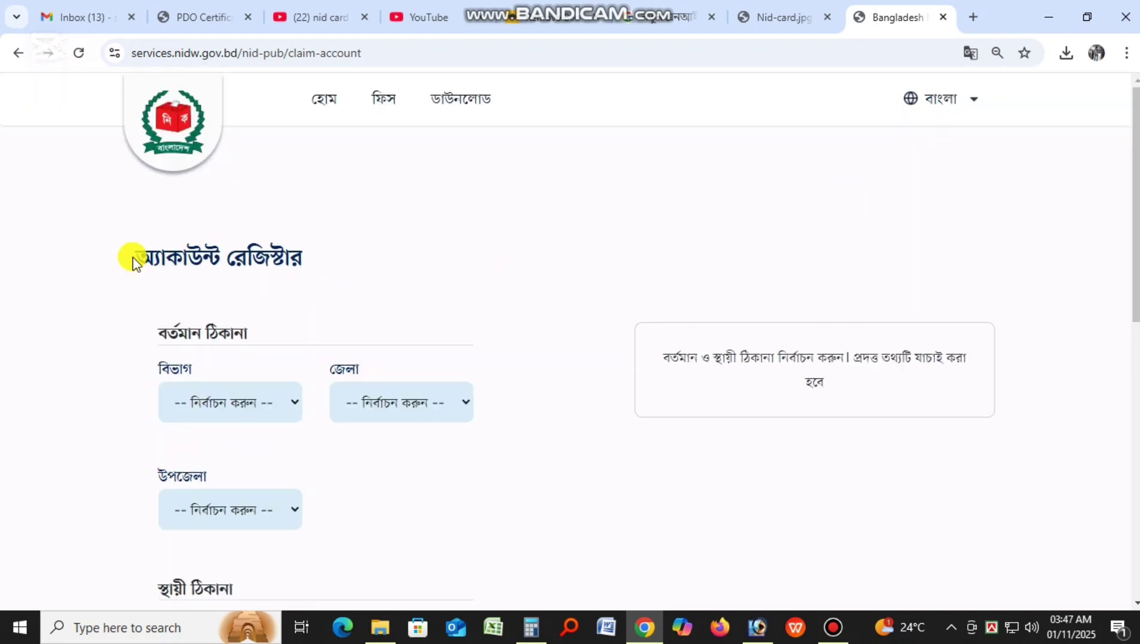
Set the present address to রংপুর division, পঞ্চগড় district and দেবীগঞ্জ upazila
scroll(143, 285, "down", 3)
scroll(146, 275, "down", 2)
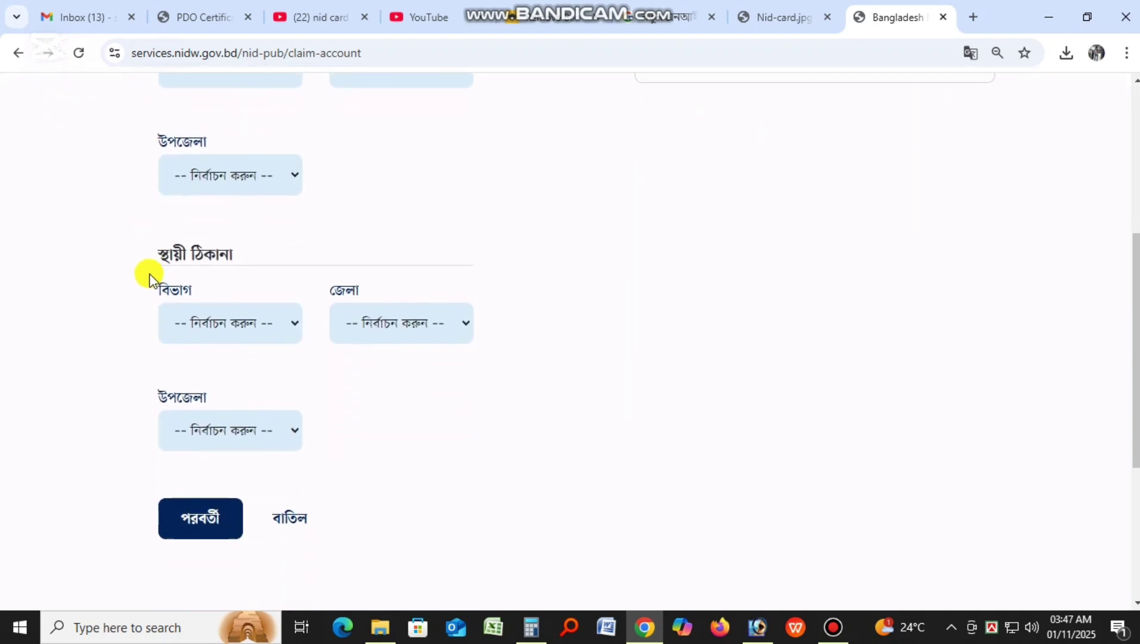
scroll(150, 274, "up", 3)
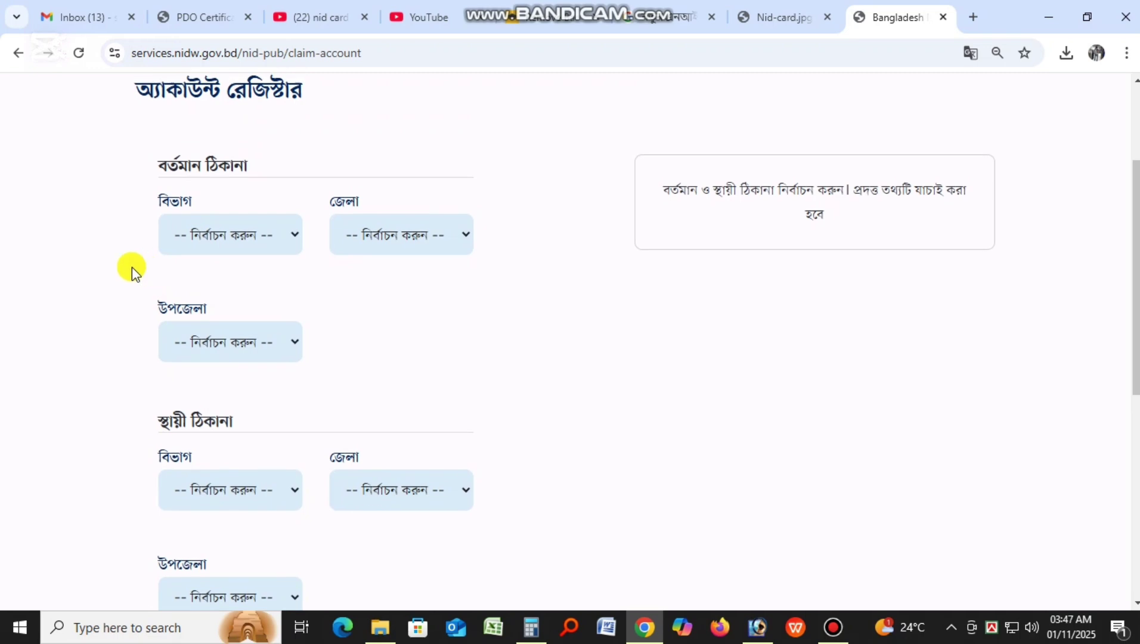
left_click(235, 243)
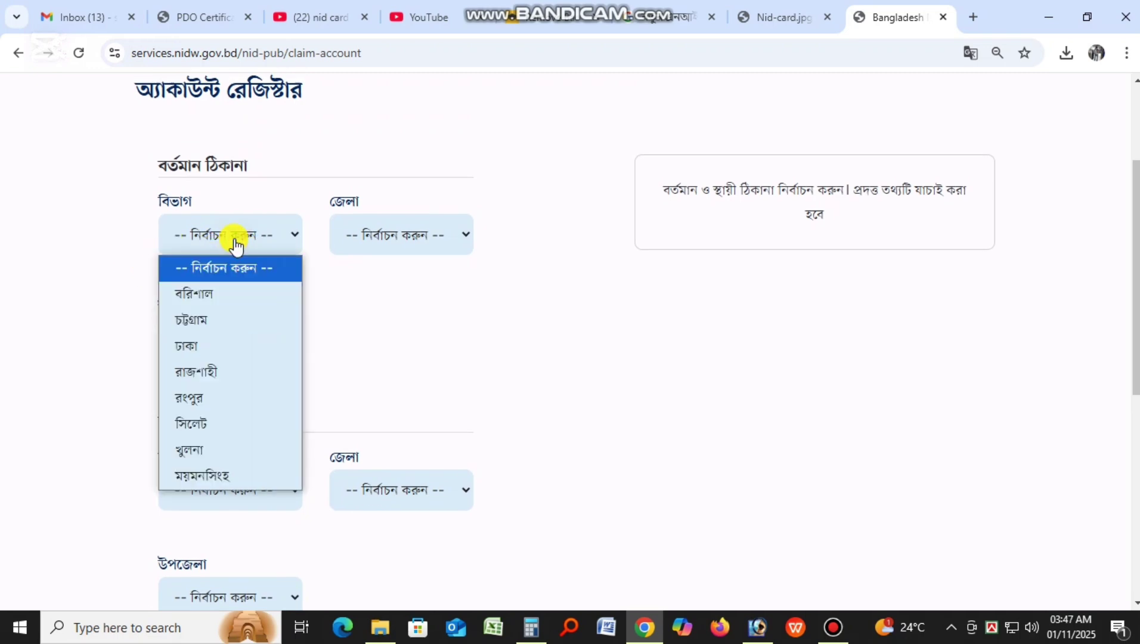
left_click(214, 398)
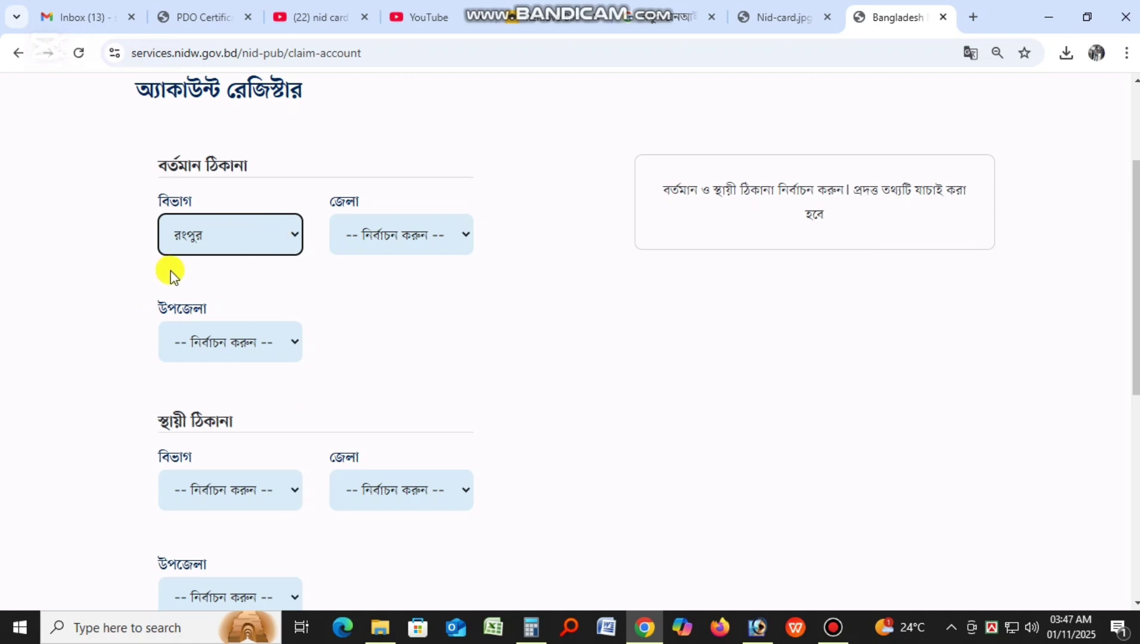
left_click(365, 253)
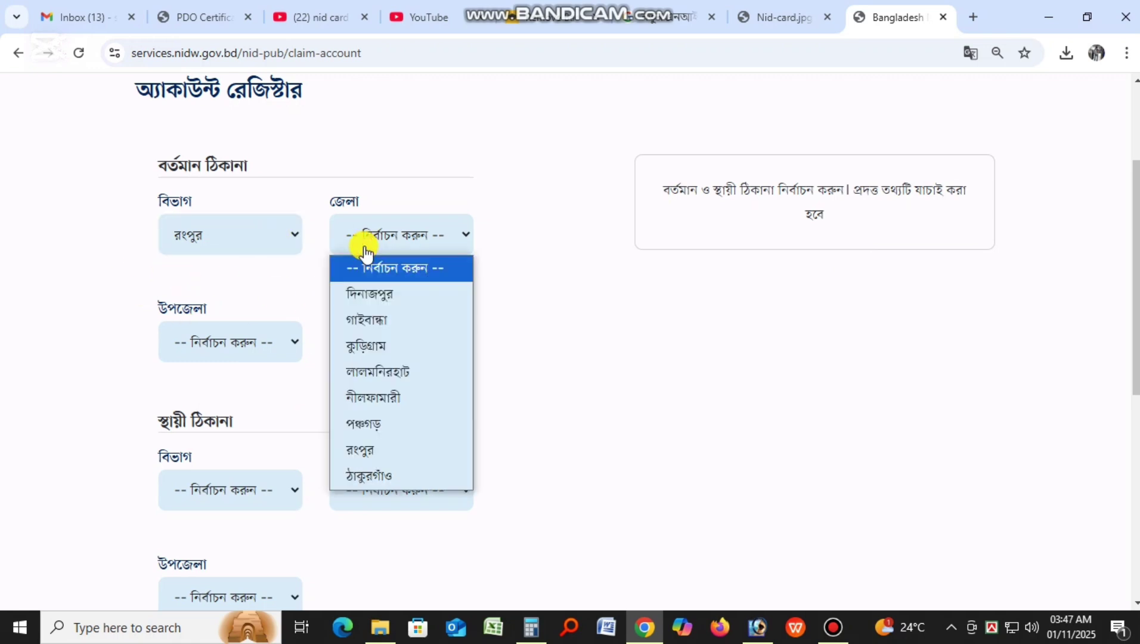
left_click(390, 423)
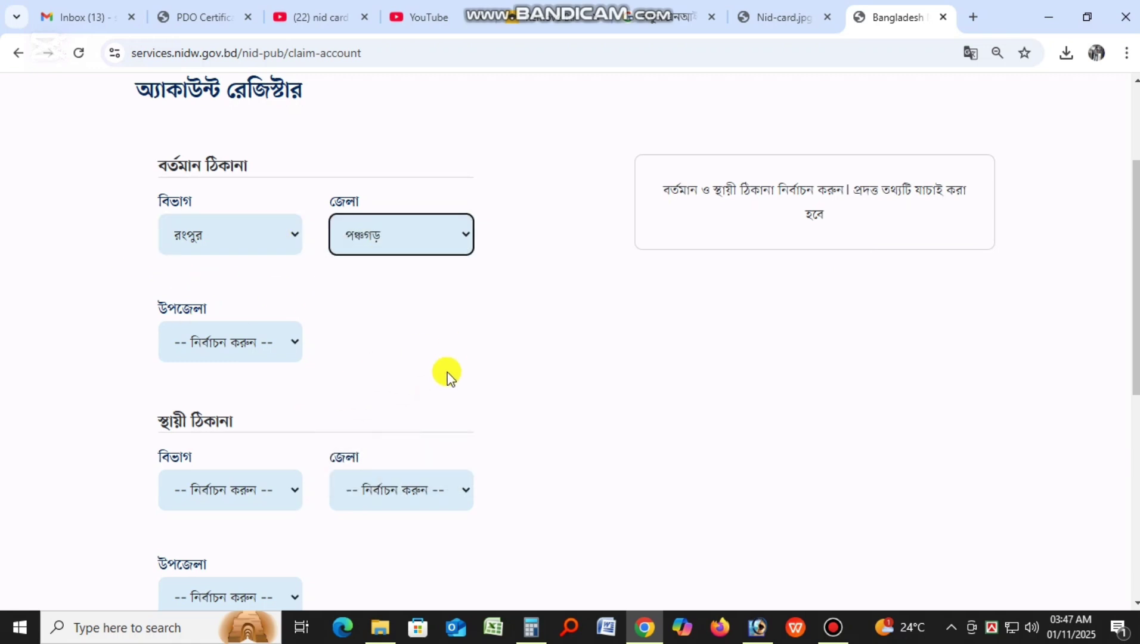
left_click(257, 358)
left_click(196, 448)
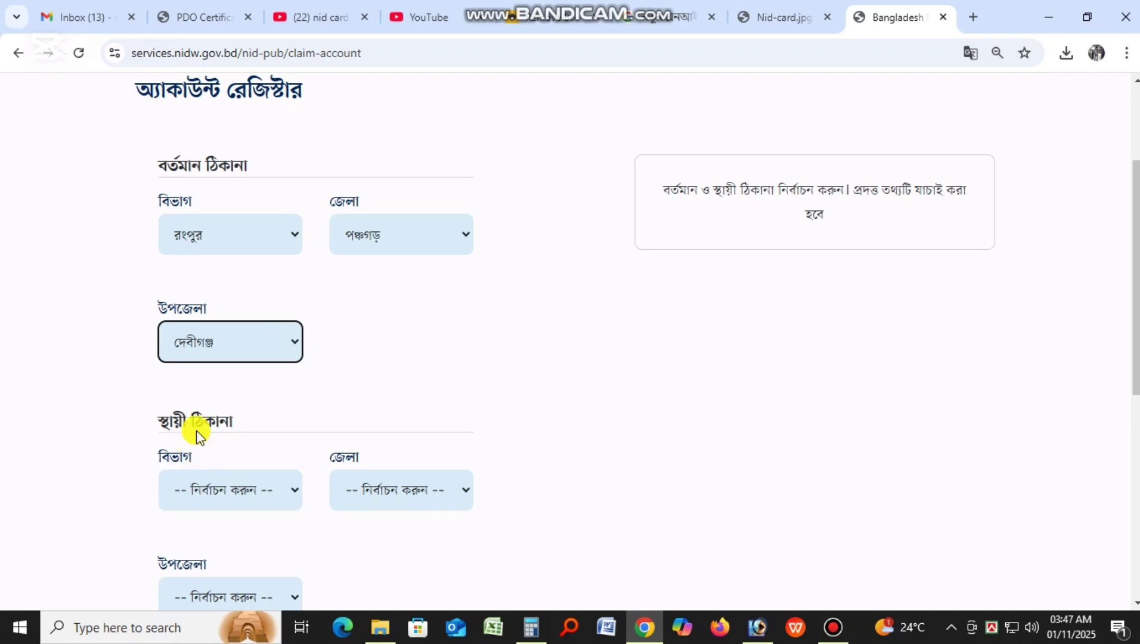
scroll(95, 328, "down", 4)
Set the permanent address to রাজশাহী, জয়পুরহাট, জয়পুরহাট সদর and continue with পরবর্তী
left_click(205, 253)
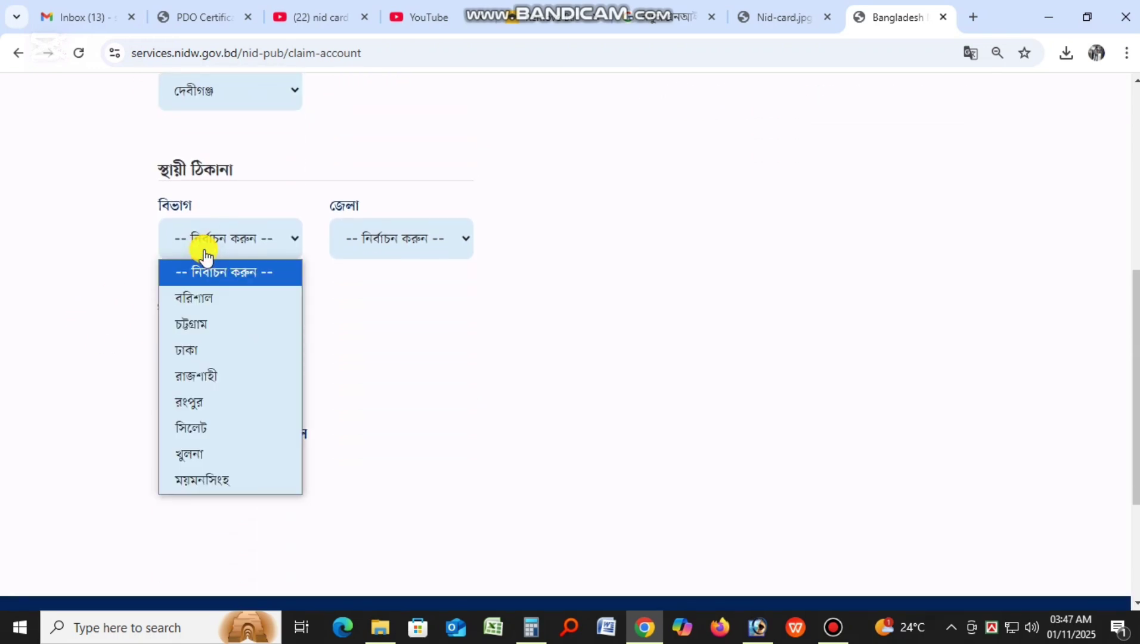
left_click(210, 376)
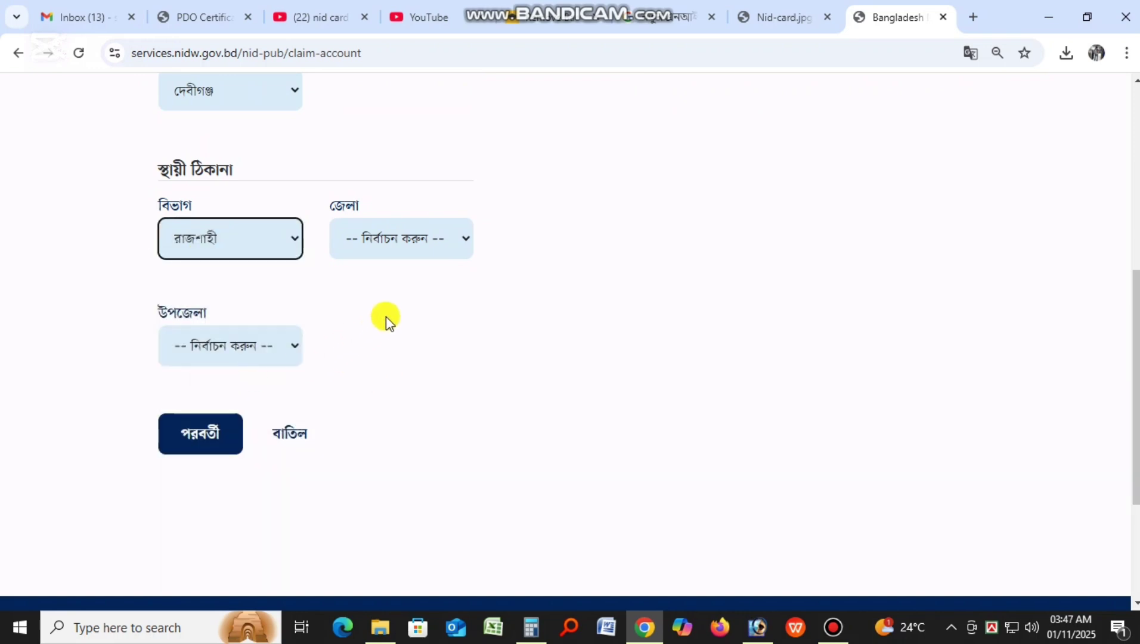
left_click(410, 242)
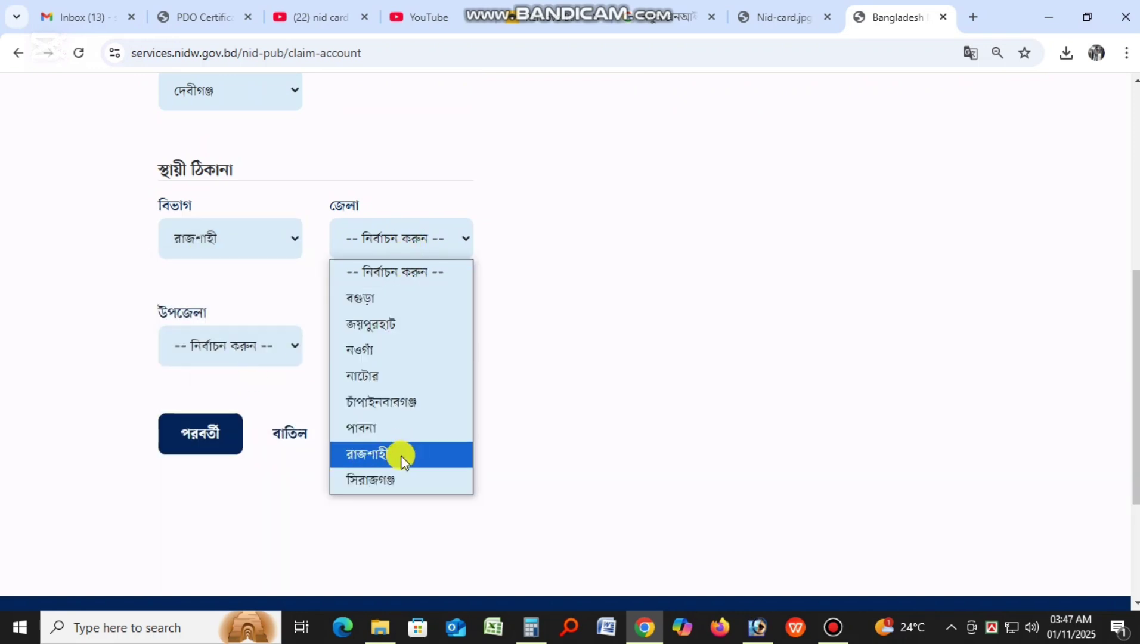
left_click(387, 325)
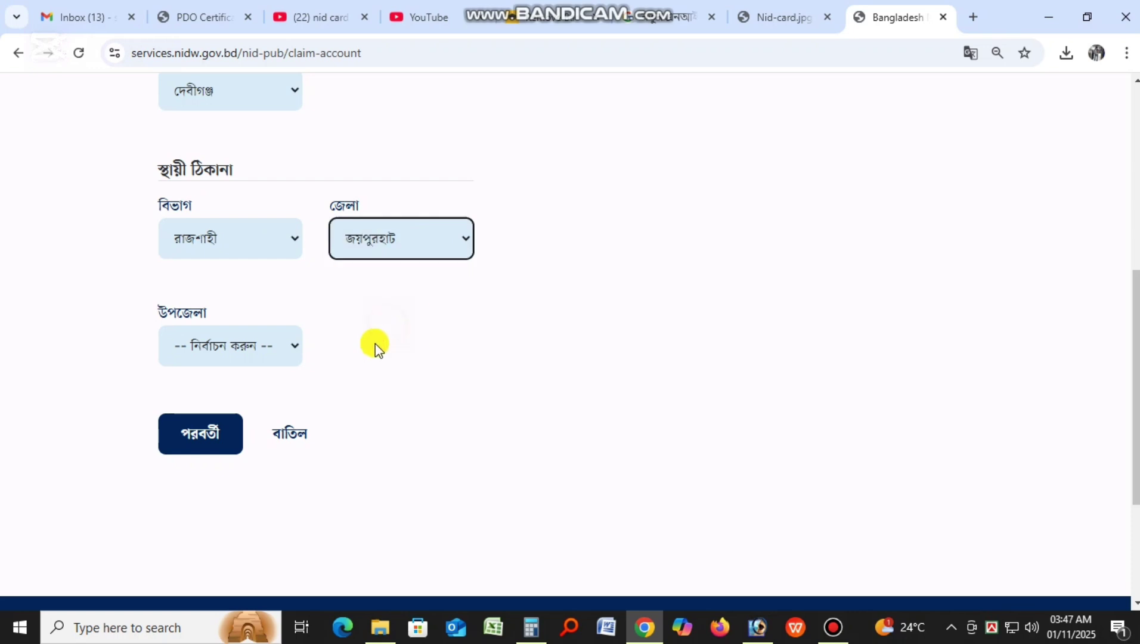
left_click(266, 349)
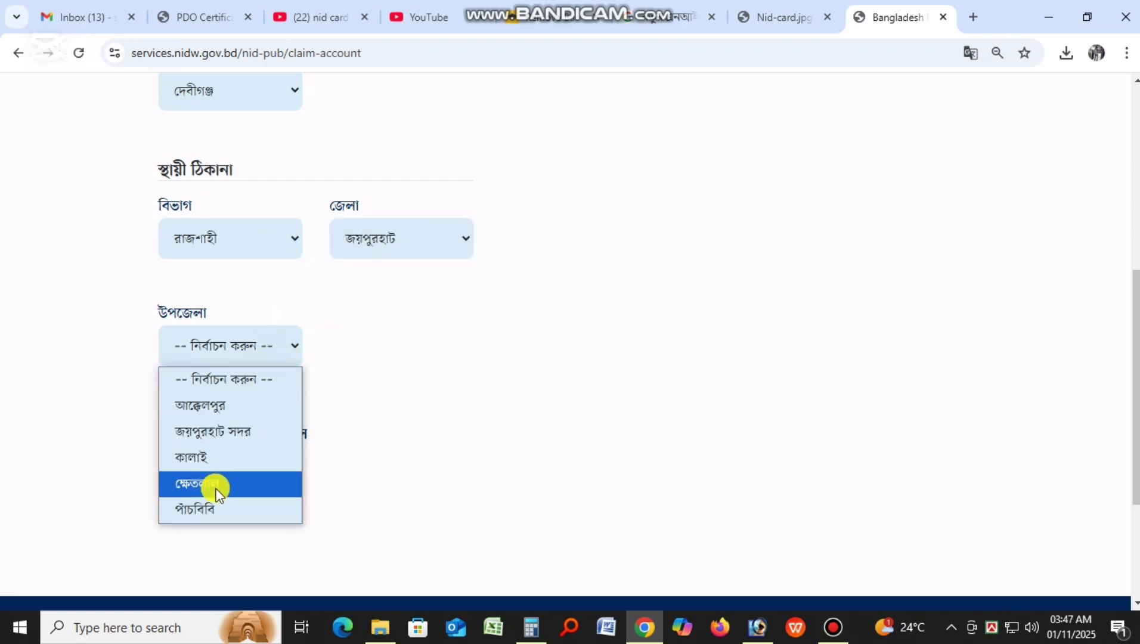
left_click(223, 432)
left_click(203, 444)
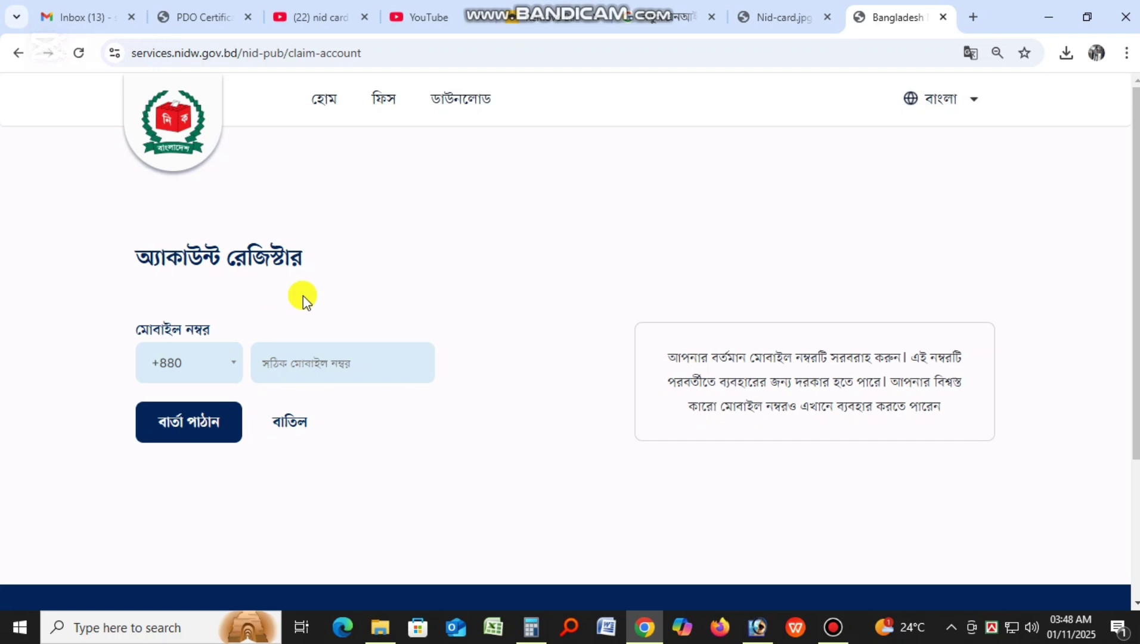
Enter the mobile number and send it a verification code with বার্তা পাঠান
left_click(278, 364)
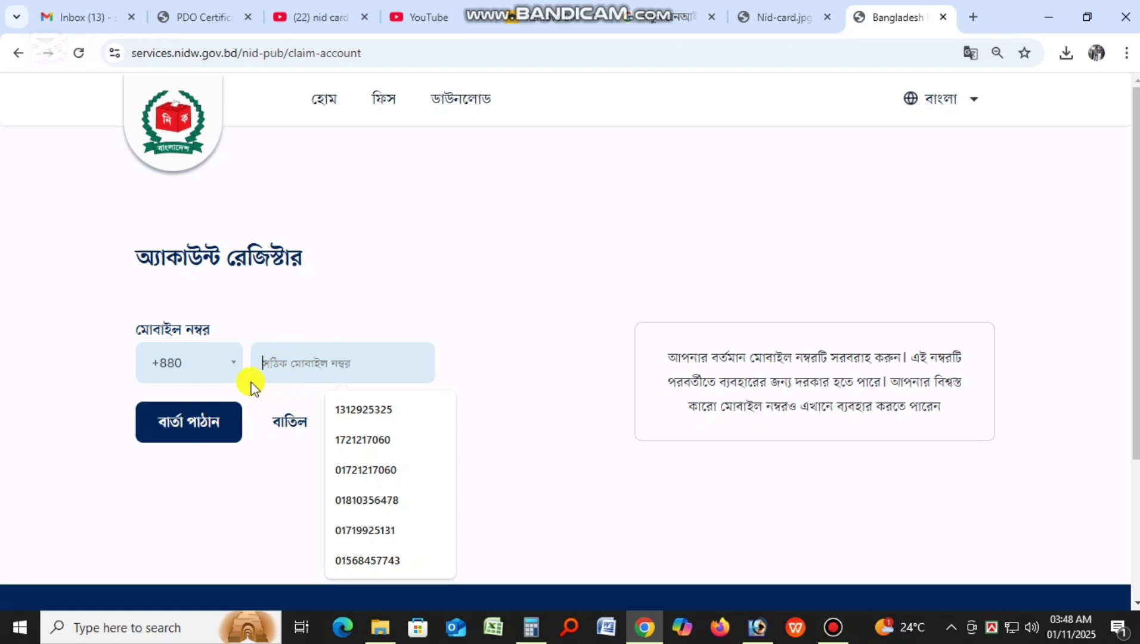
left_click(278, 365)
type("17")
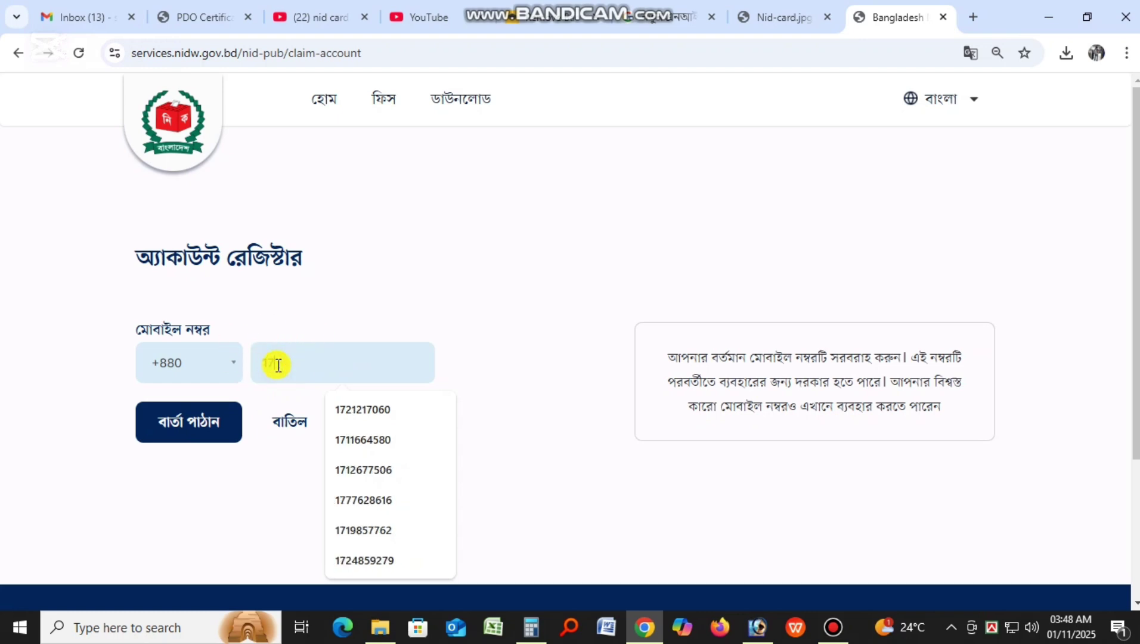
type("12")
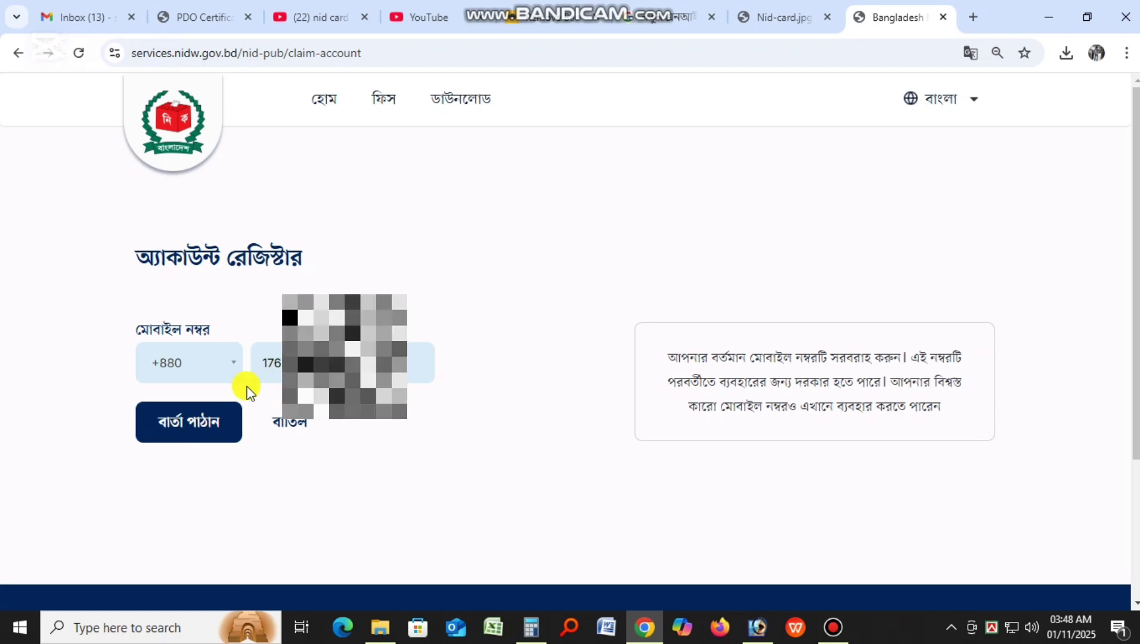
left_click(186, 423)
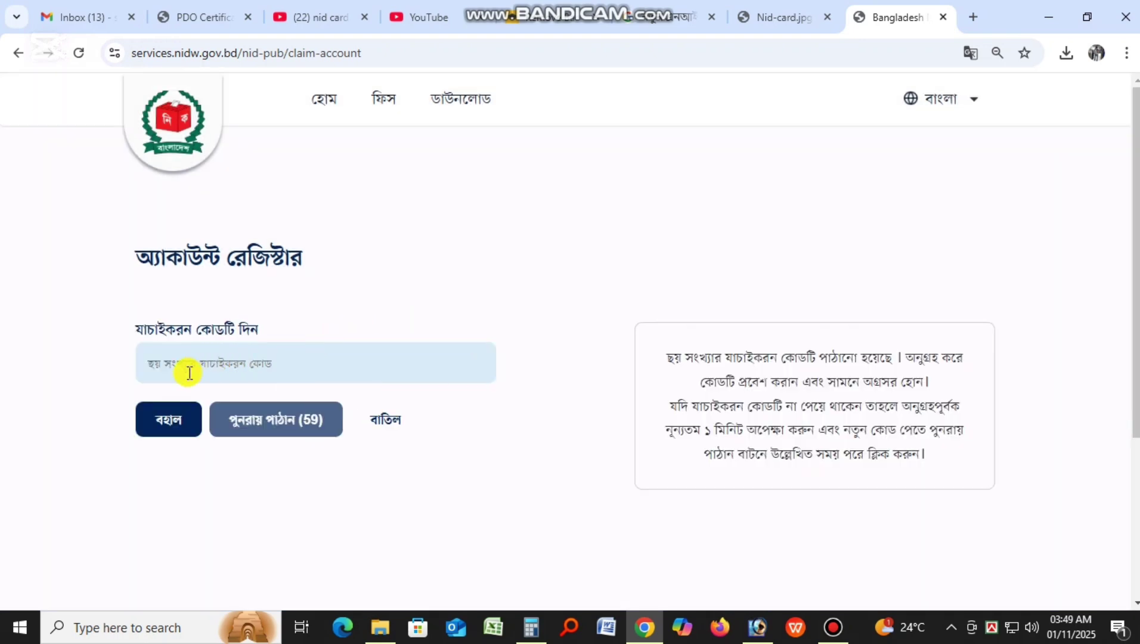
Enter the six-digit verification code from the SMS and confirm it with বহাল
scroll(185, 310, "down", 1)
left_click(172, 291)
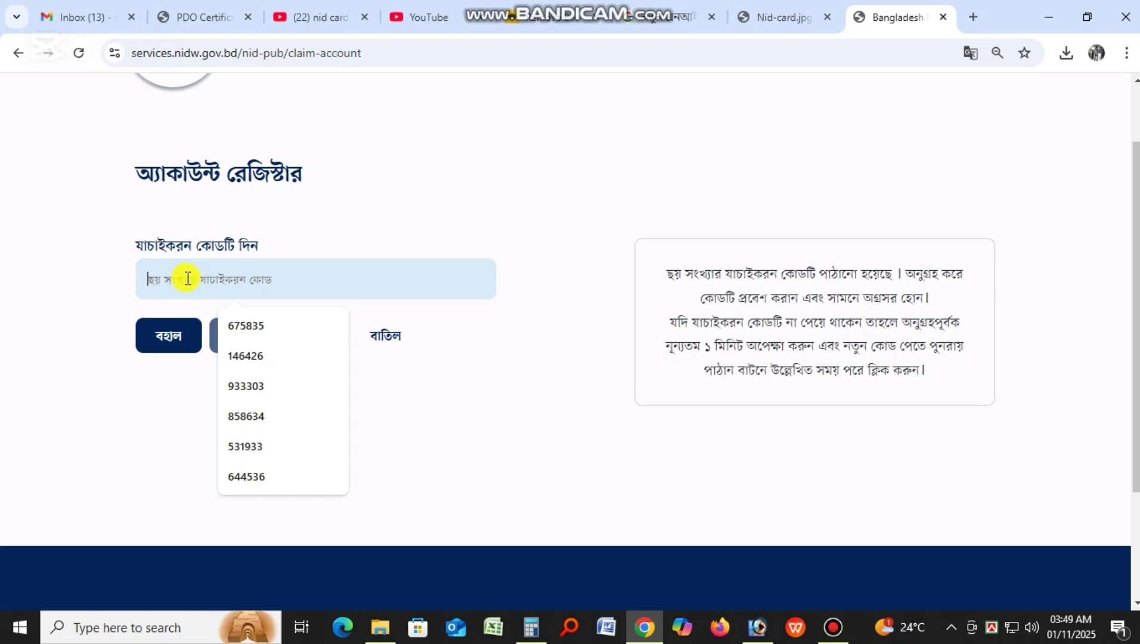
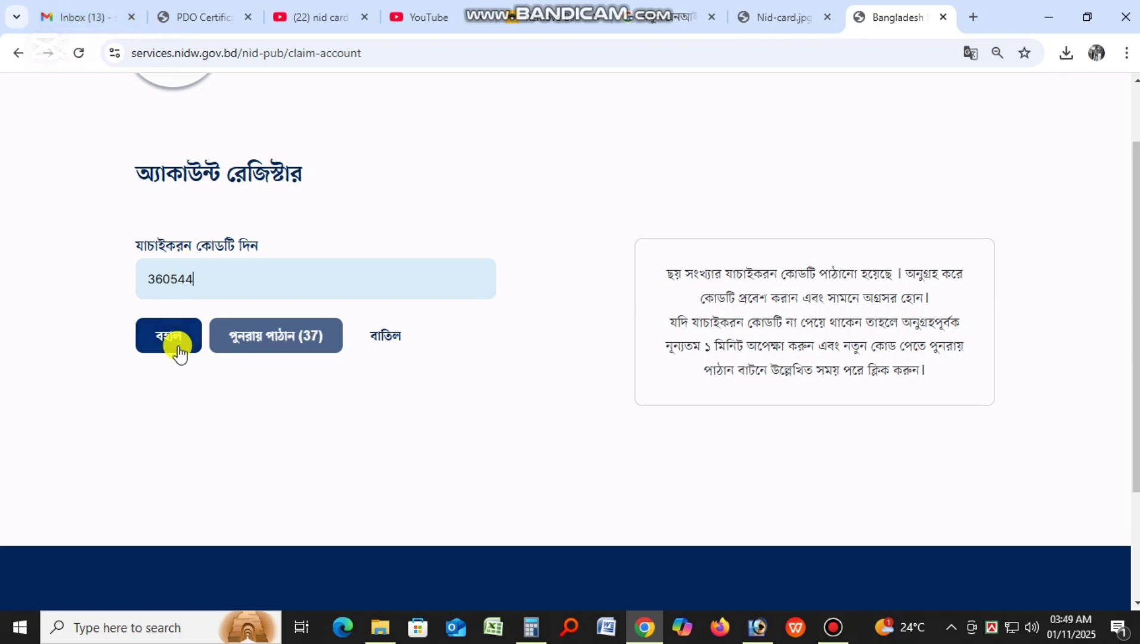
left_click(173, 342)
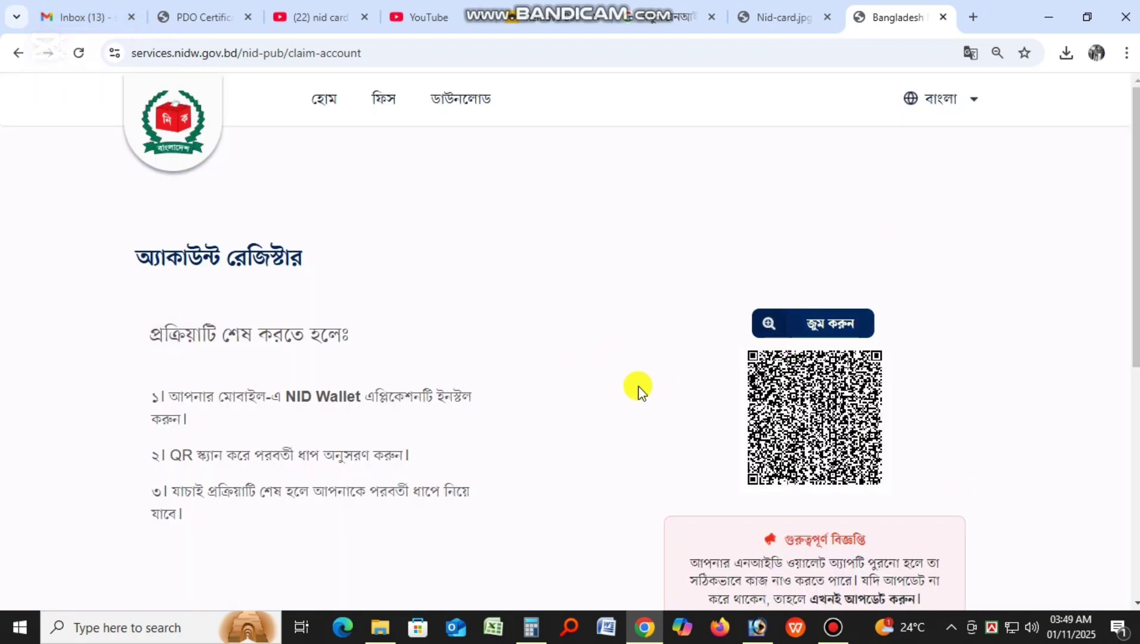
Enlarge the account-claim QR code with জুম করুন for scanning in NID Wallet
scroll(830, 319, "down", 2)
scroll(820, 298, "up", 1)
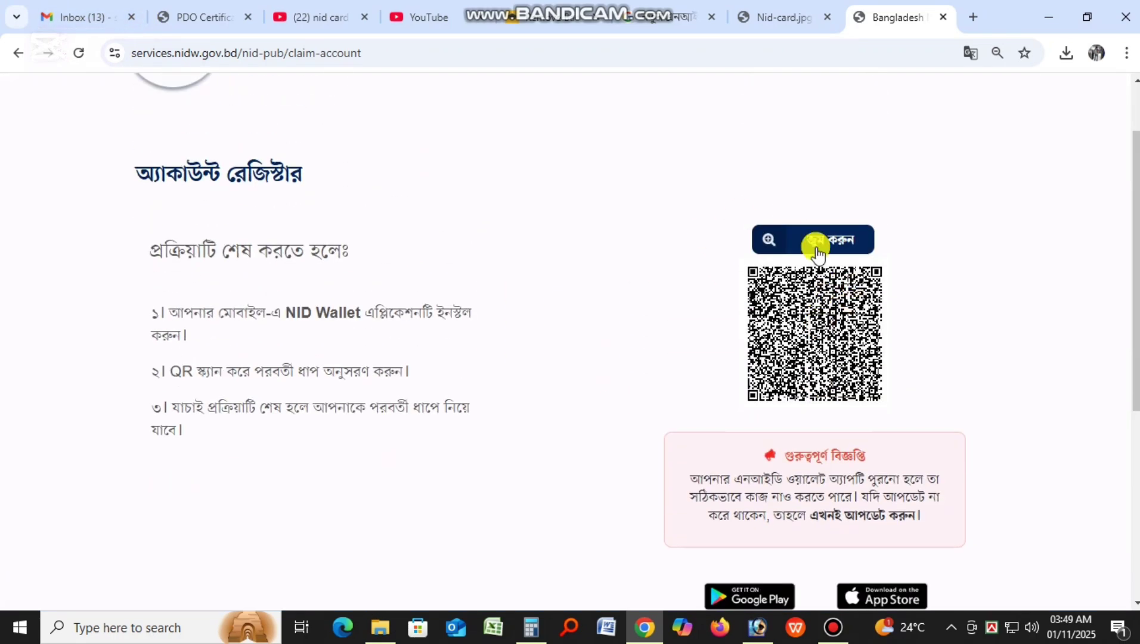
left_click(799, 239)
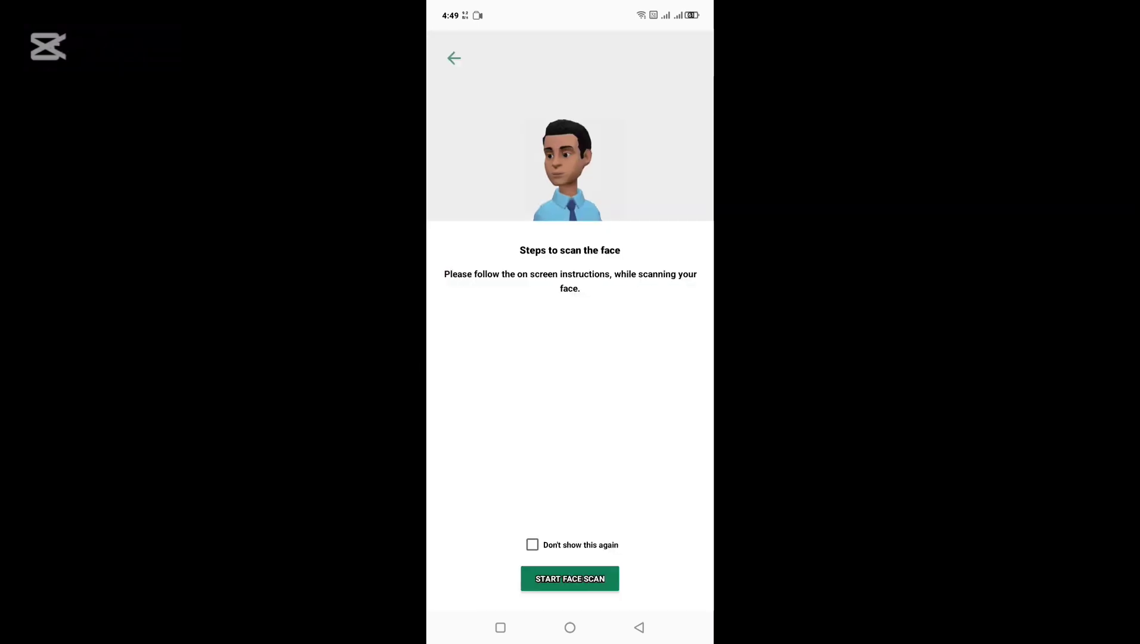
Run the NID Wallet face scan until all four checks pass, then confirm with OK
left_click(570, 578)
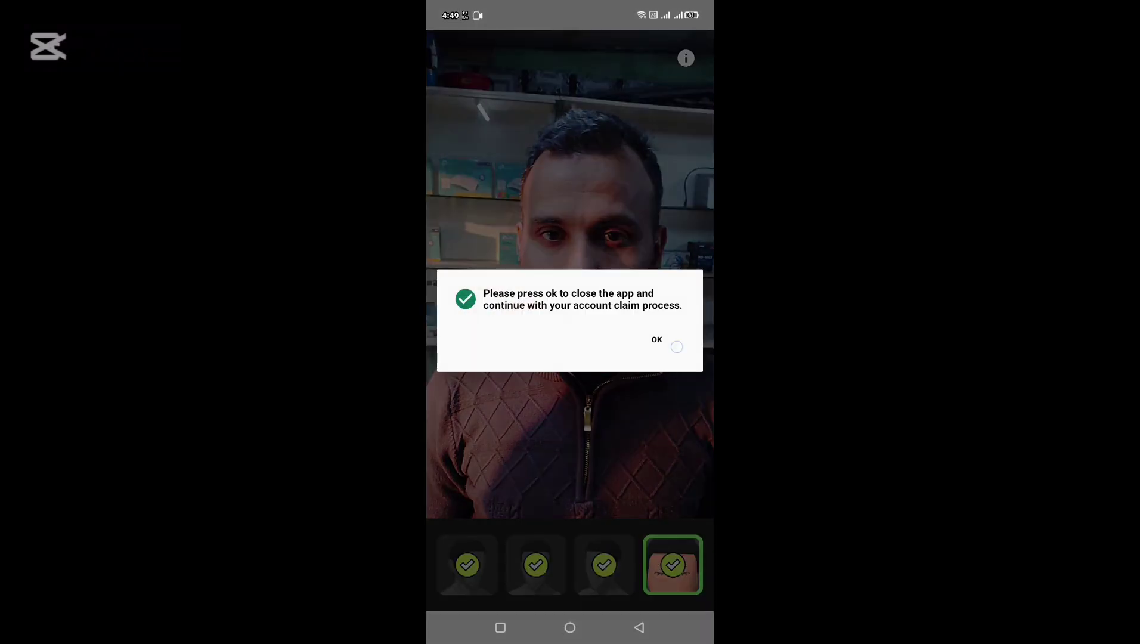
left_click(677, 347)
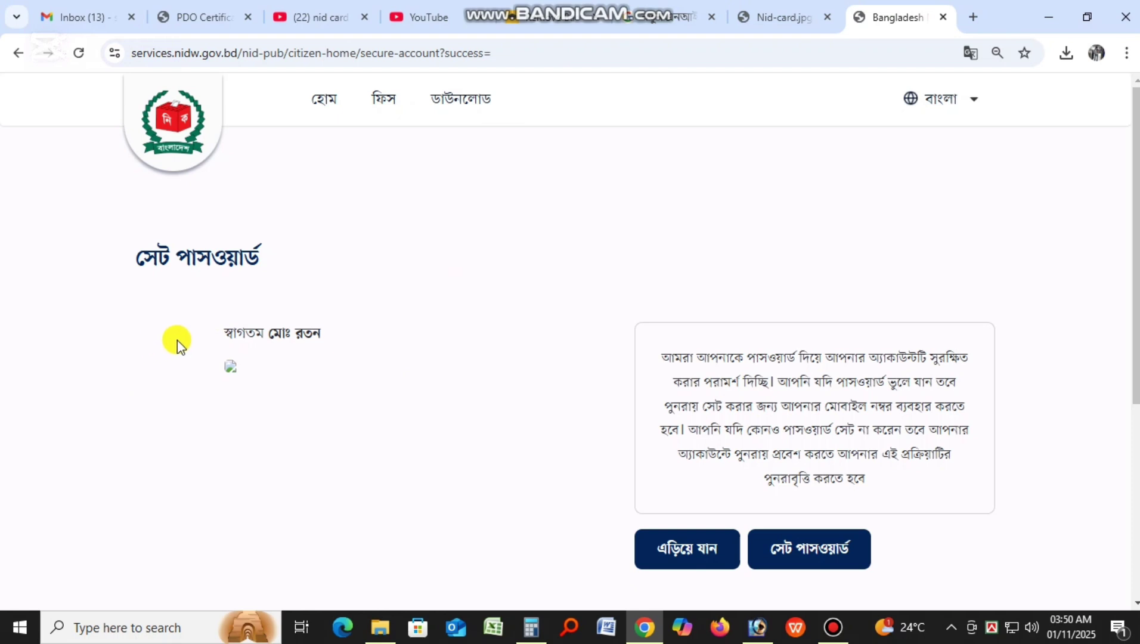
Skip password setup with এড়িয়ে যান and open the রিইস্যু card in a new tab
scroll(403, 299, "down", 2)
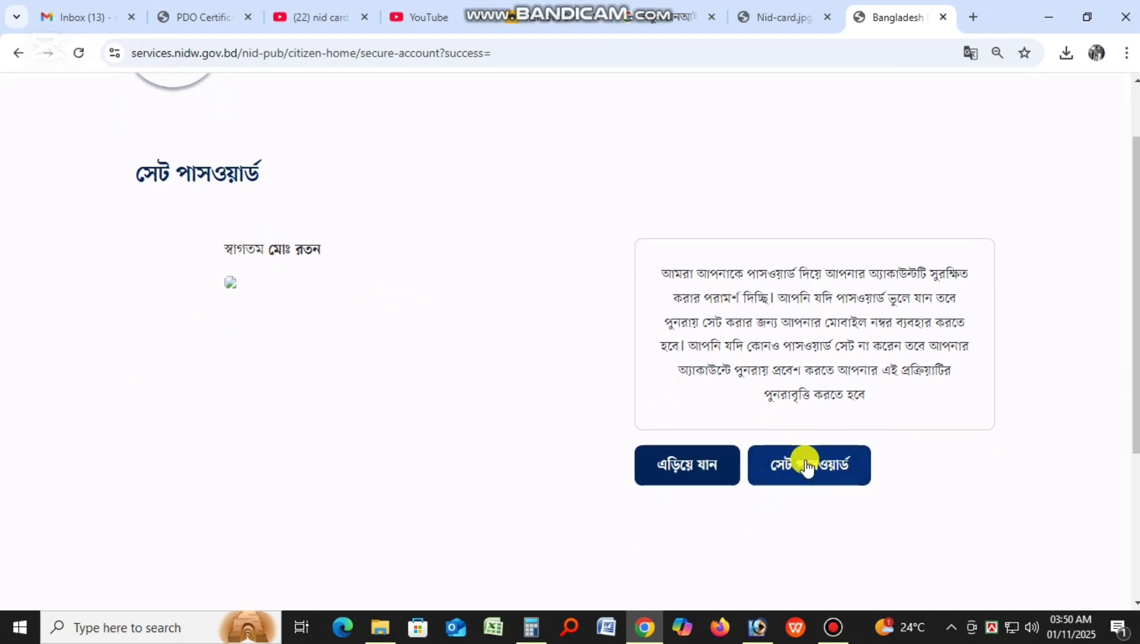
left_click(681, 466)
scroll(570, 340, "down", 3)
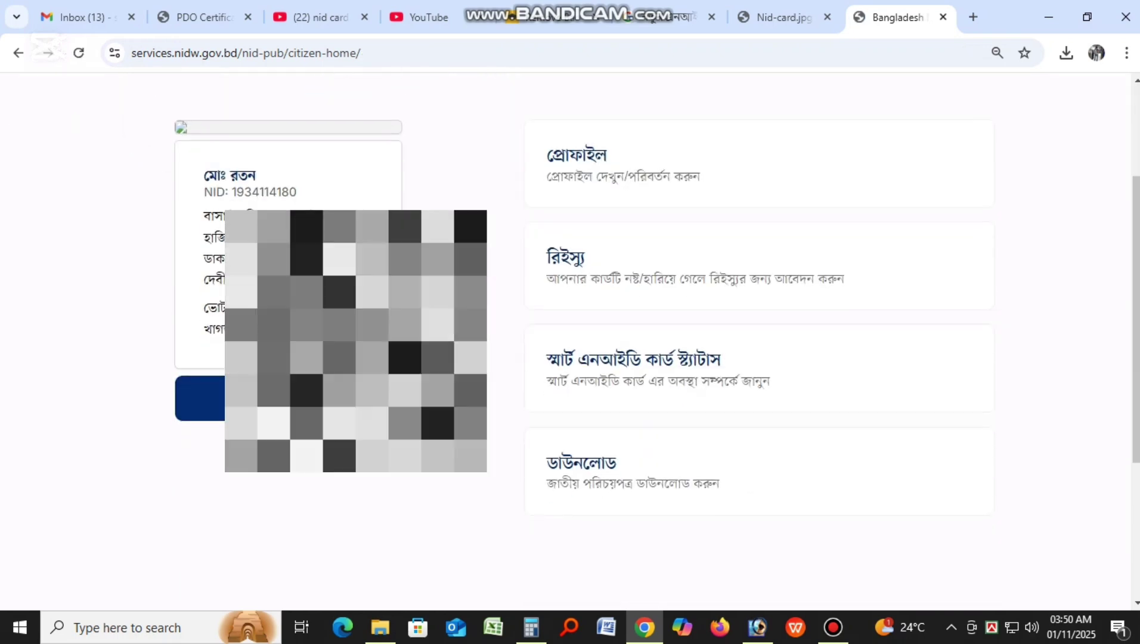
scroll(570, 340, "up", 1)
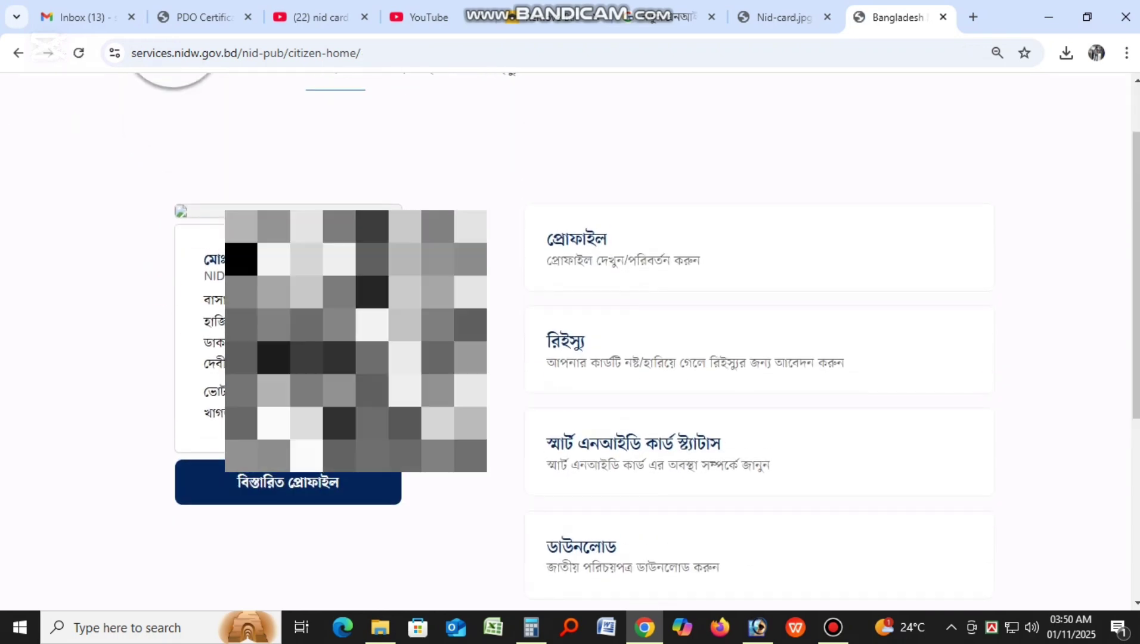
scroll(494, 312, "down", 1)
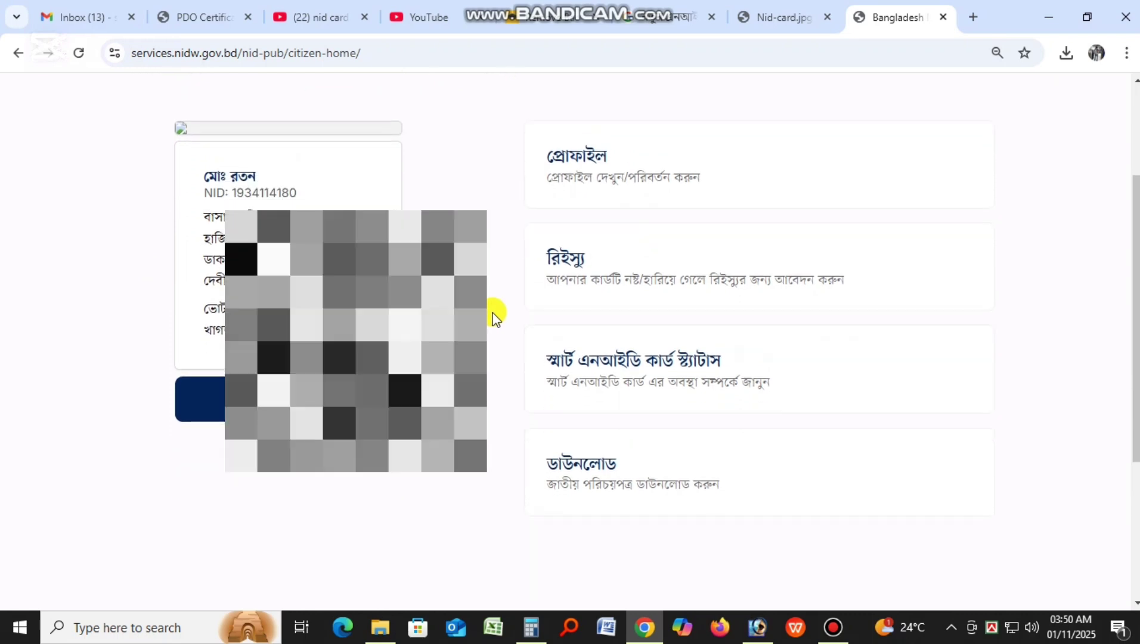
scroll(512, 257, "up", 1)
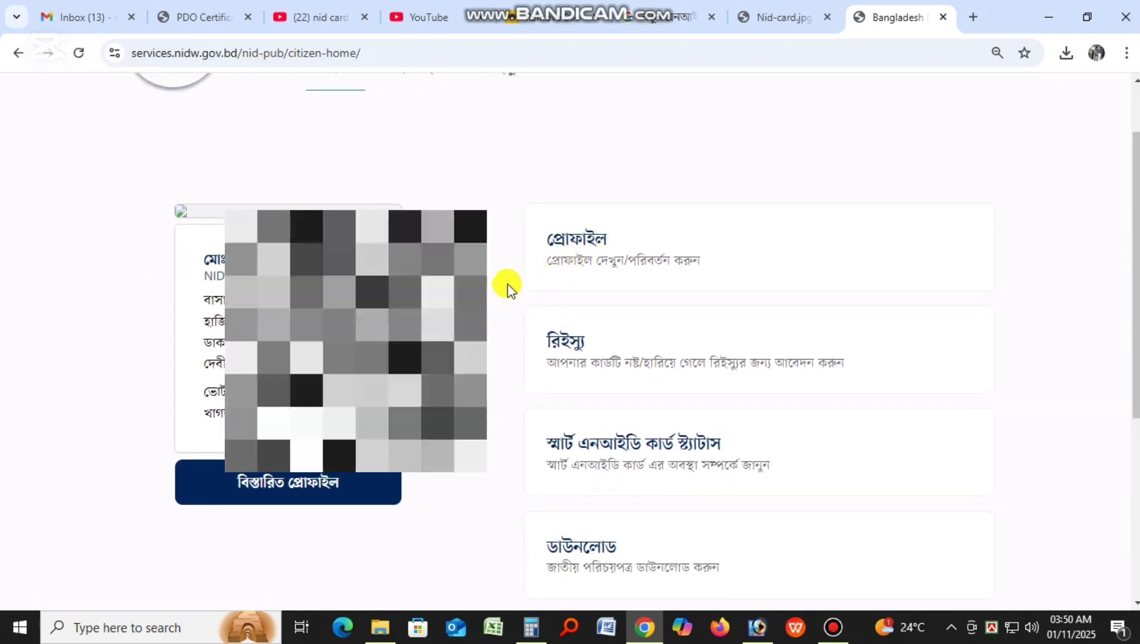
scroll(508, 287, "down", 1)
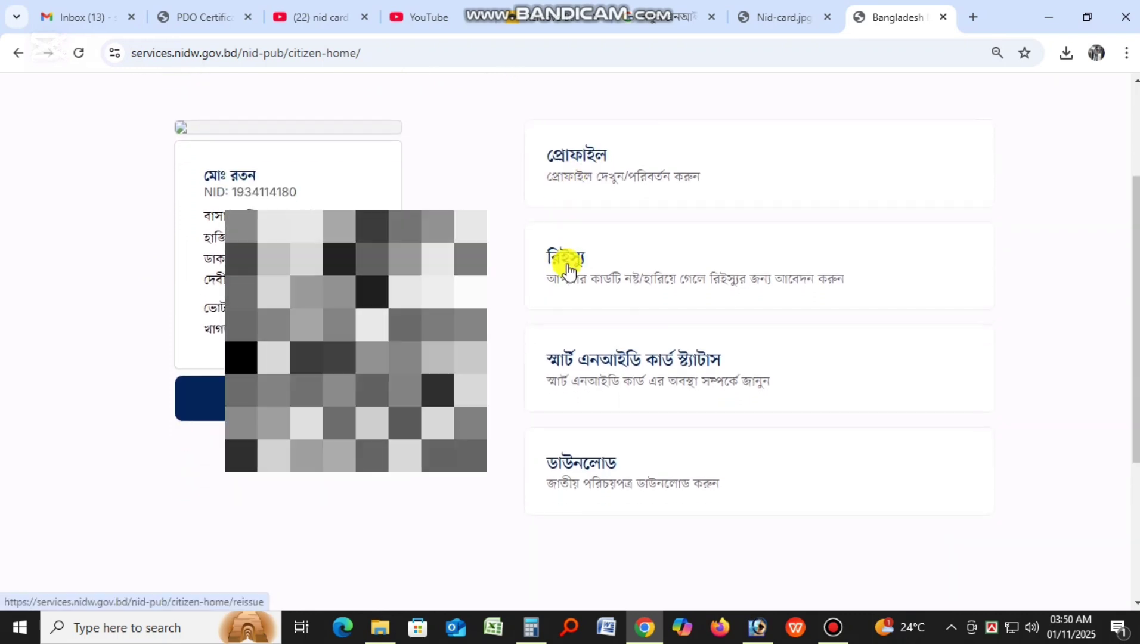
scroll(636, 367, "up", 1)
middle_click(635, 360)
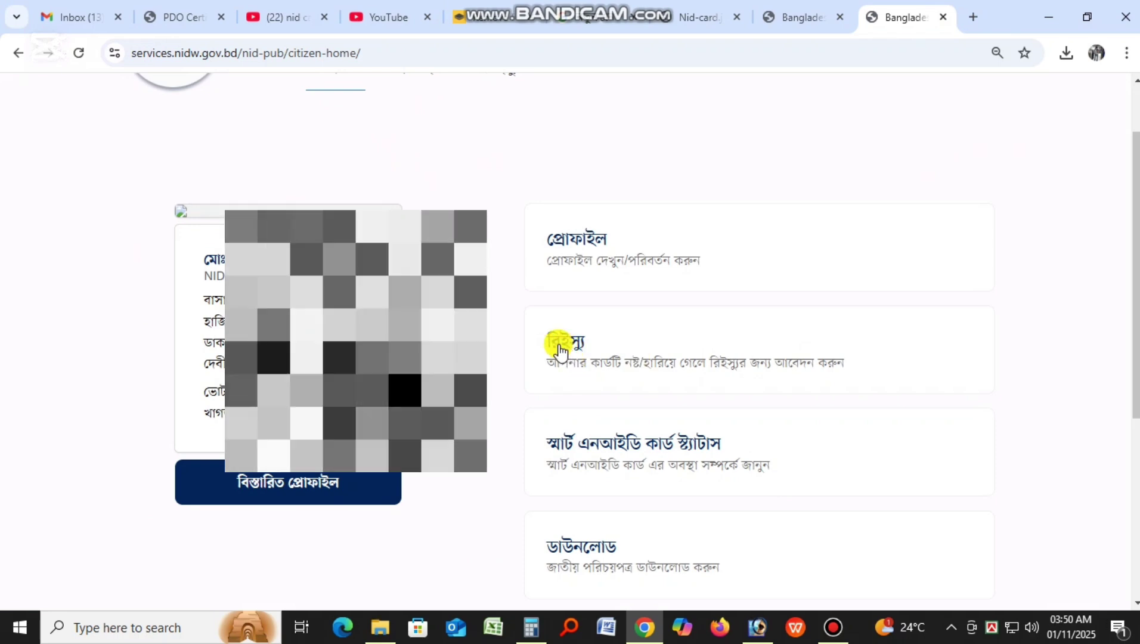
Open the রিইস্যু page, start এডিট, and accept the ফিস/চার্জ notice with বহাল
left_click(558, 343)
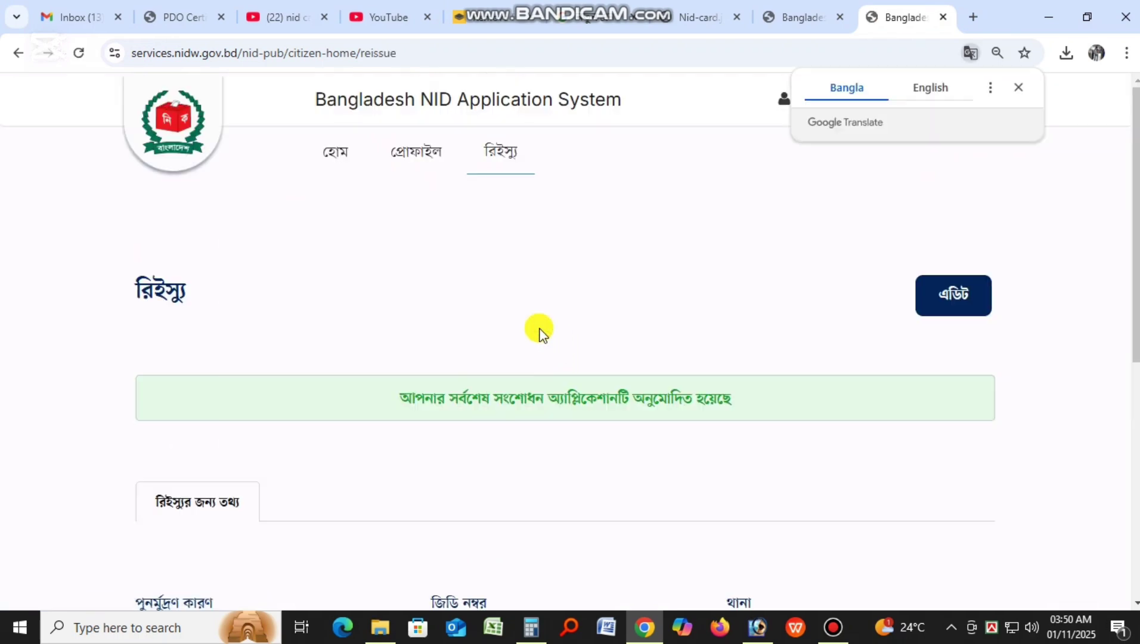
scroll(539, 330, "down", 5)
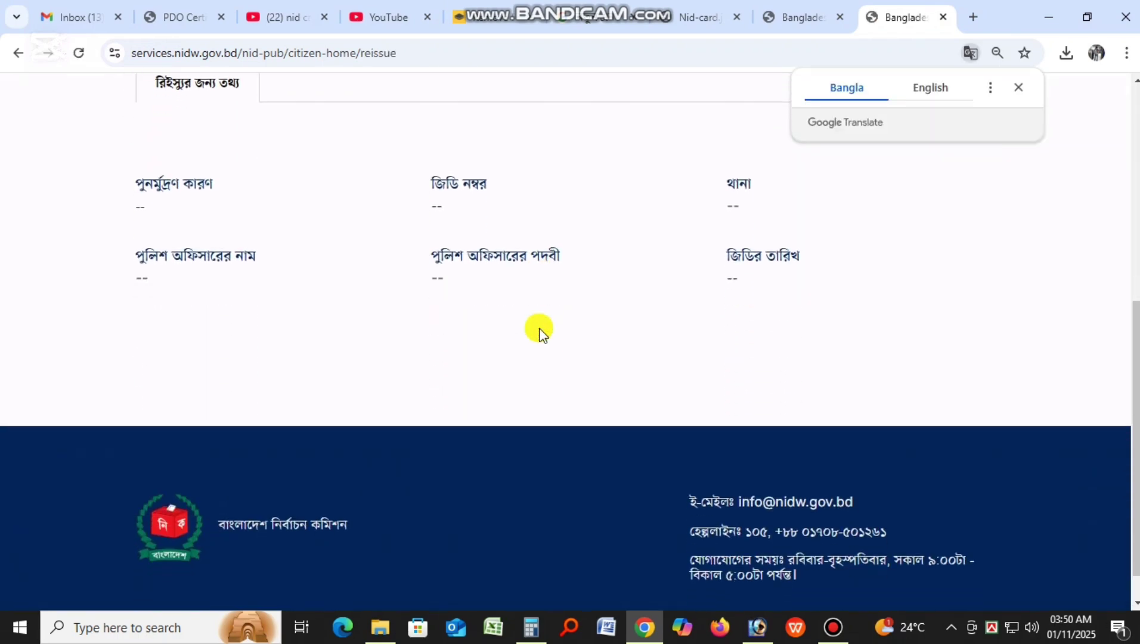
scroll(539, 331, "up", 4)
scroll(540, 330, "up", 1)
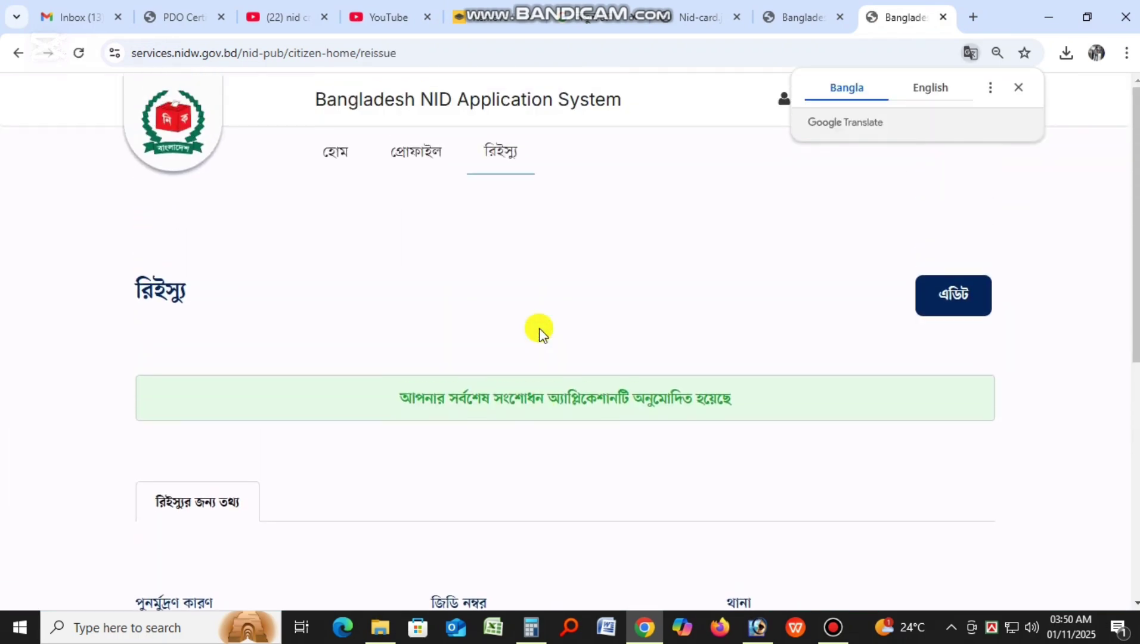
left_click(924, 304)
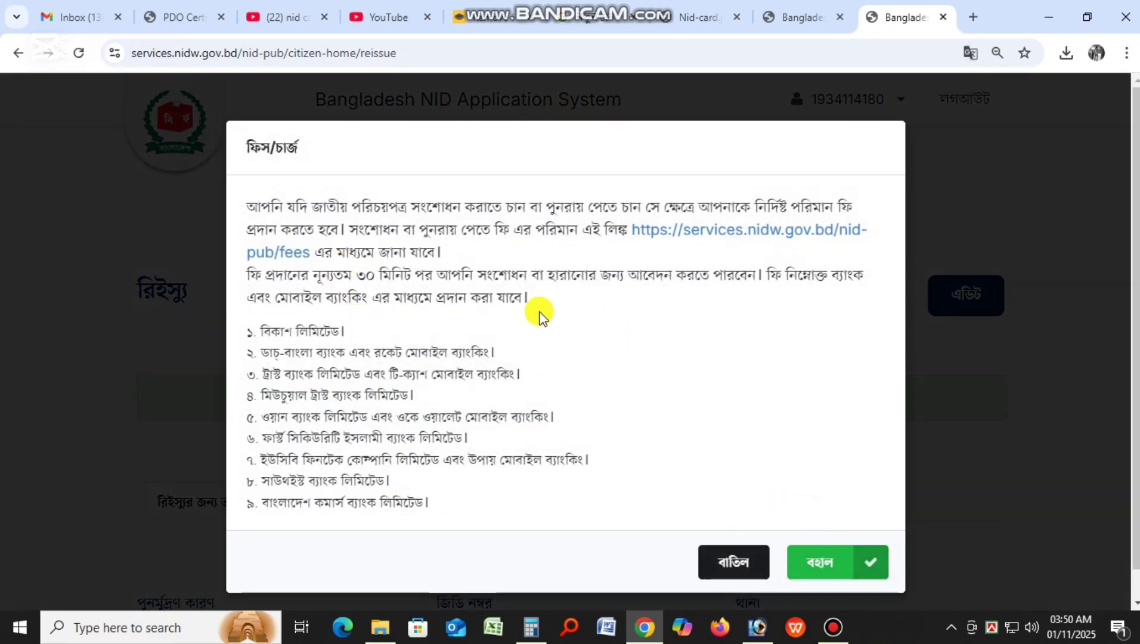
left_click(809, 568)
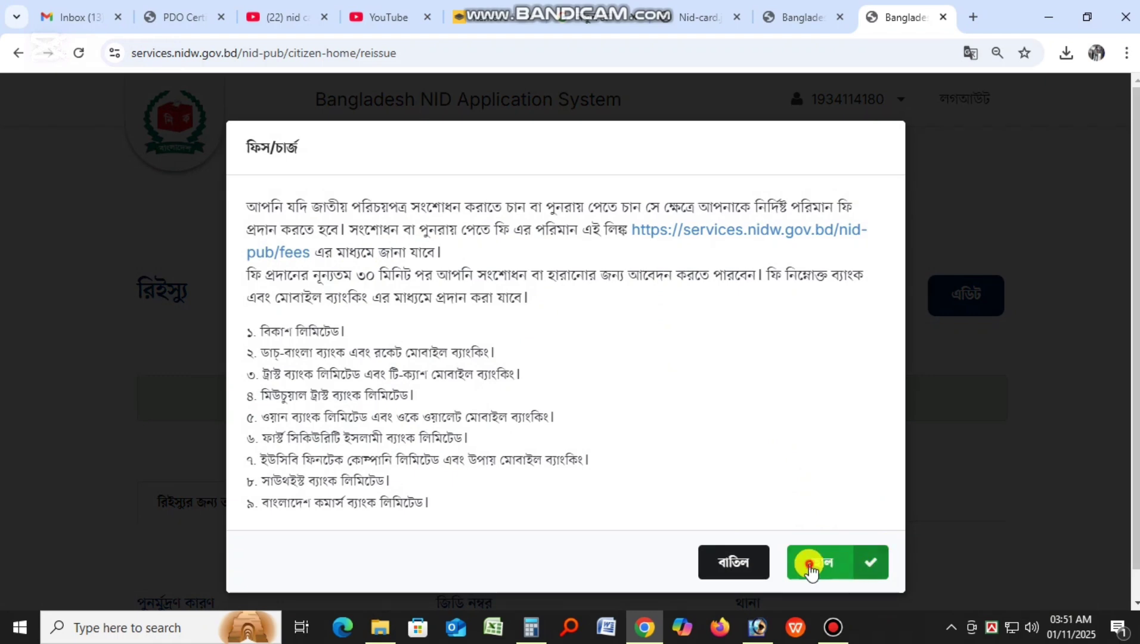
scroll(644, 331, "down", 5)
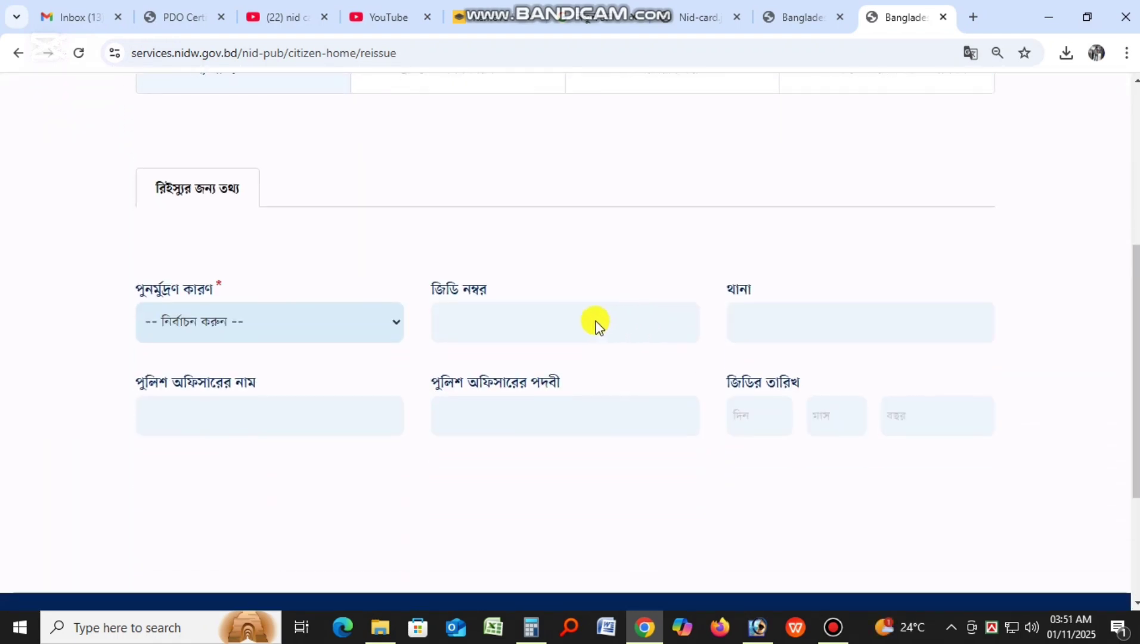
scroll(418, 268, "down", 2)
scroll(239, 220, "up", 2)
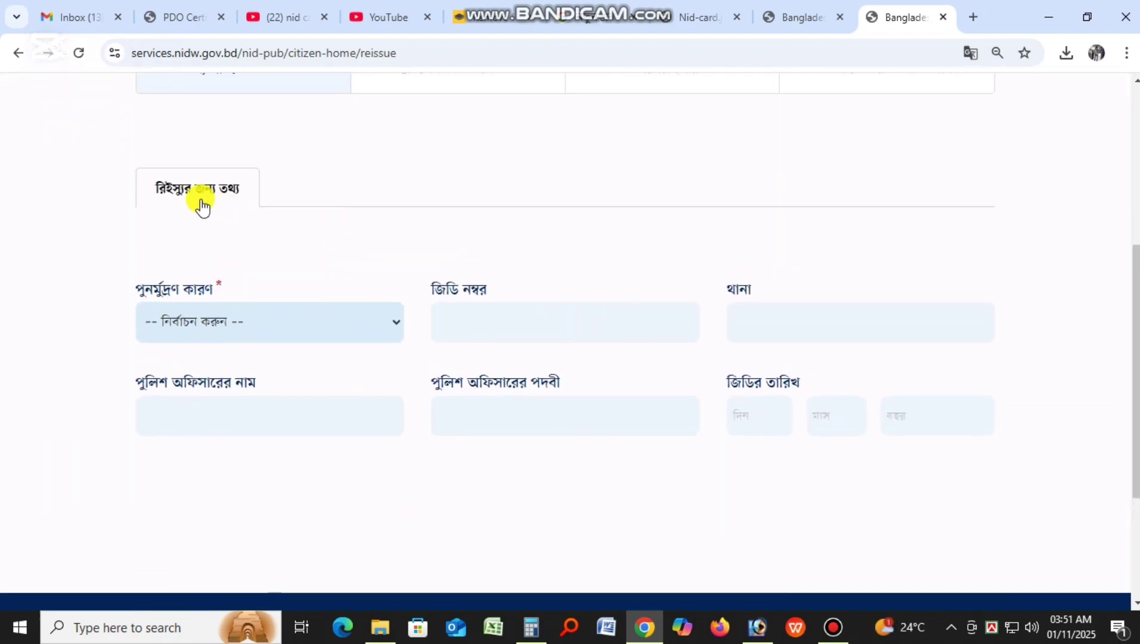
scroll(382, 226, "up", 3)
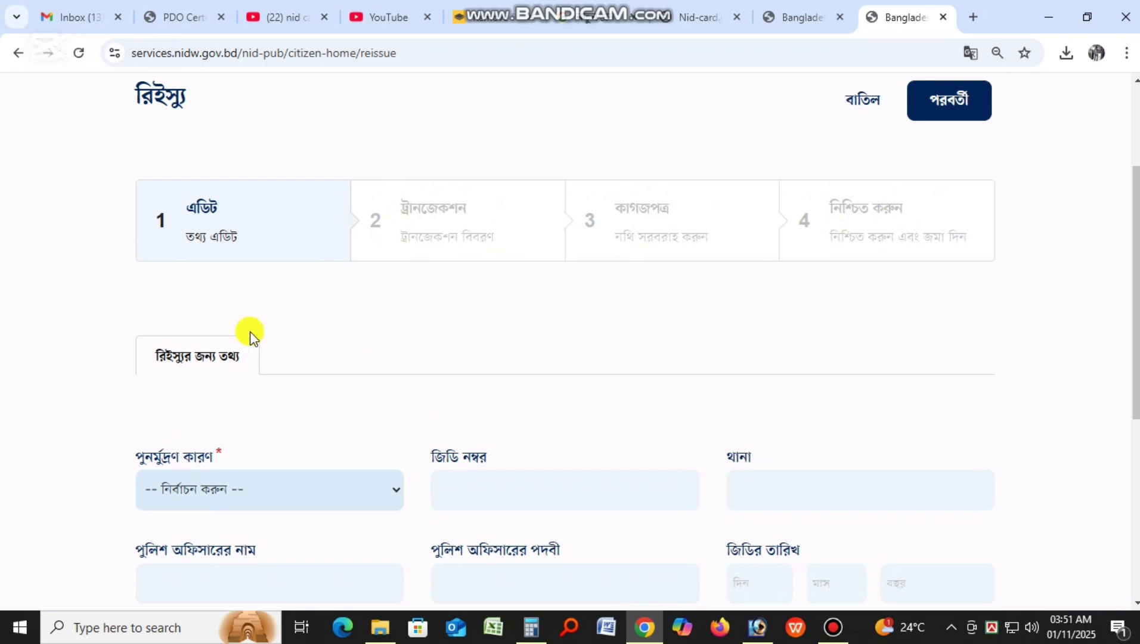
scroll(250, 335, "down", 3)
Choose ঠিকানা পরিবর্তন as the পুনর্মুদ্রণ কারণ, then return to the top of the form
left_click(221, 325)
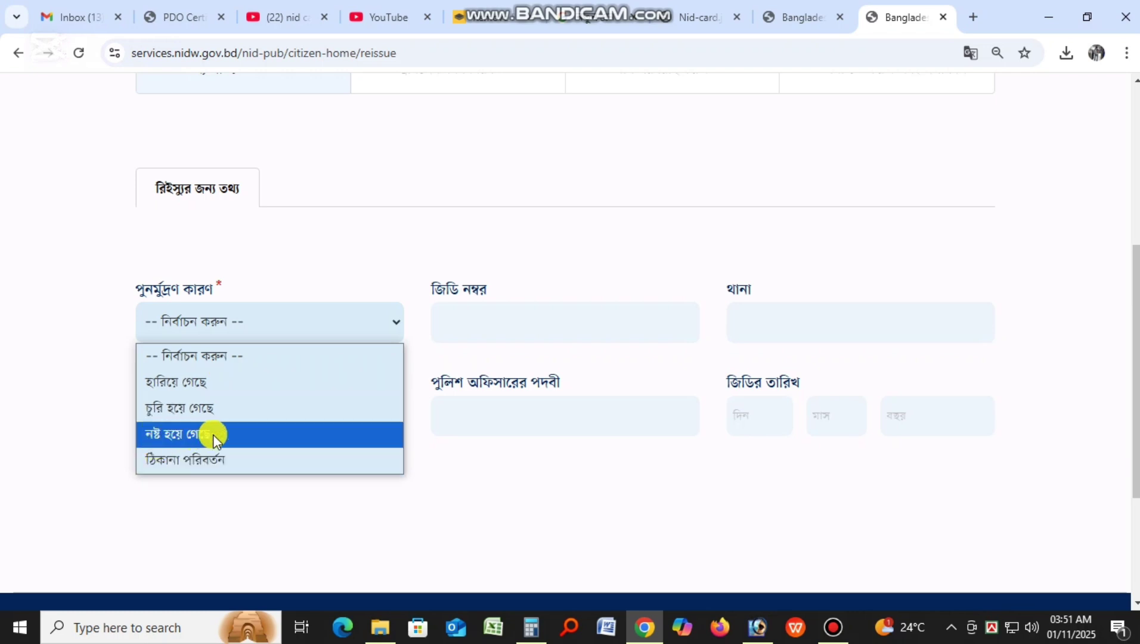
left_click(218, 462)
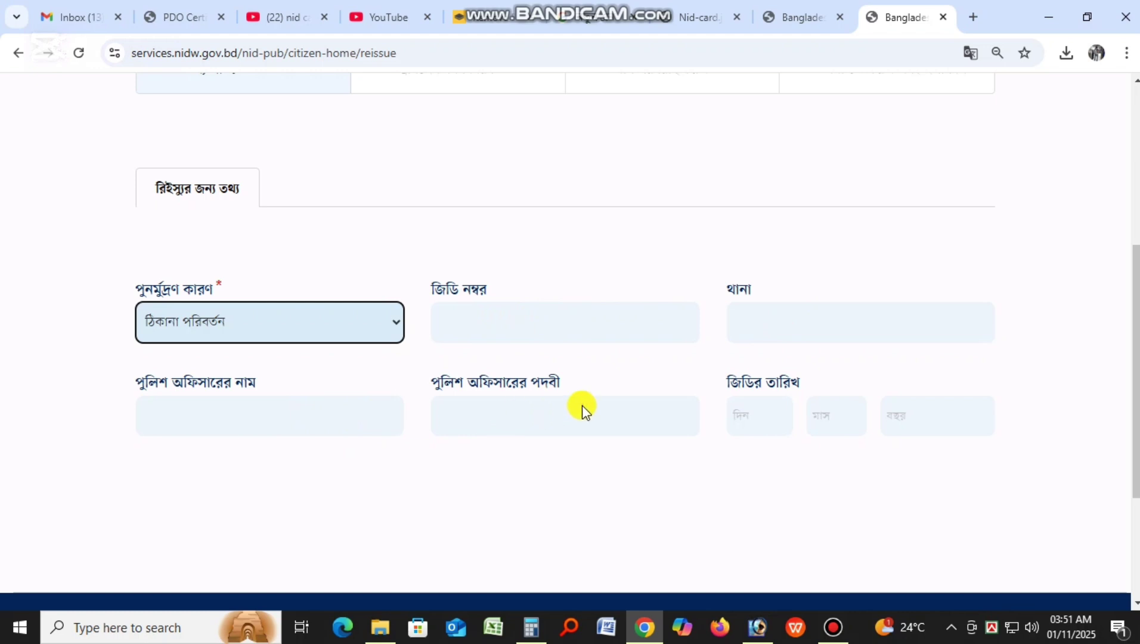
scroll(775, 381, "up", 3)
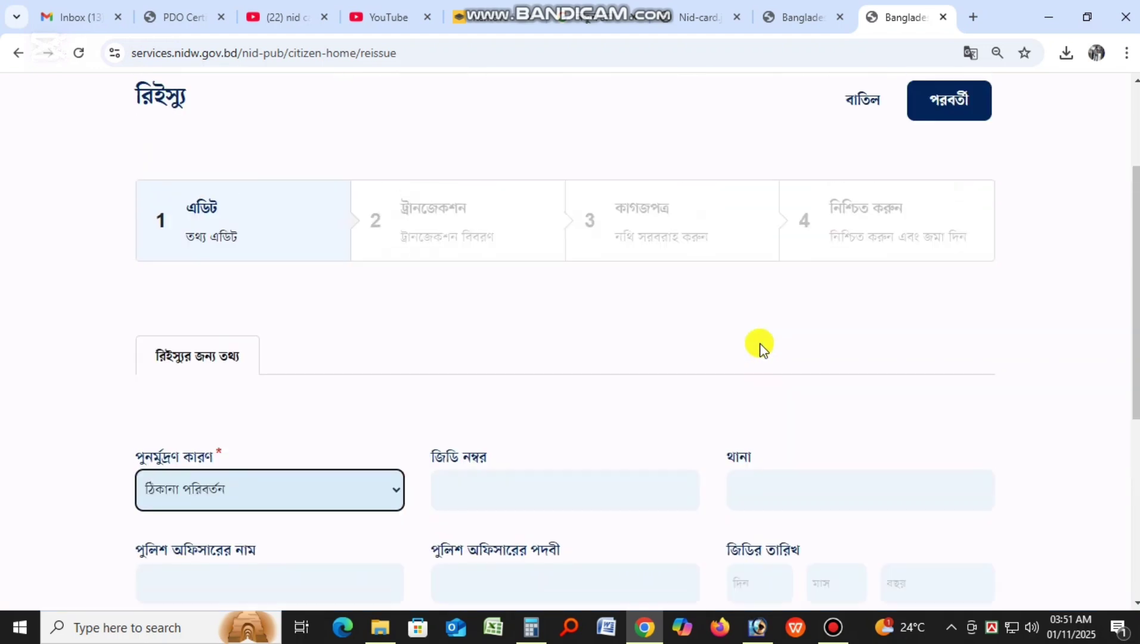
scroll(759, 343, "up", 3)
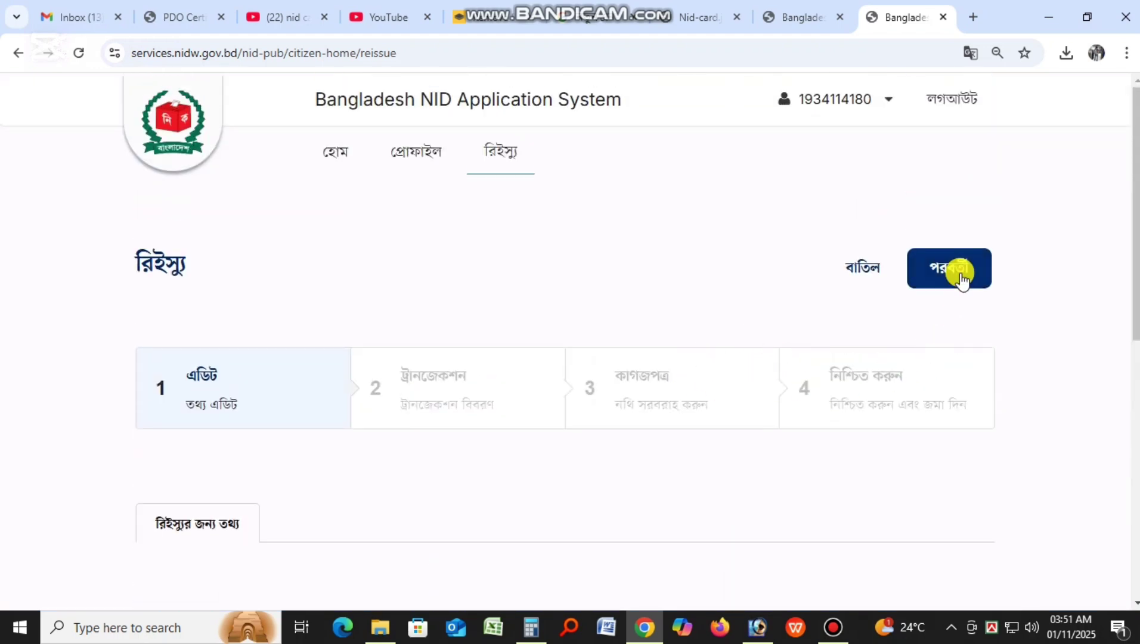
Advance to the Transaction step and keep the delivery type as Regular
left_click(954, 266)
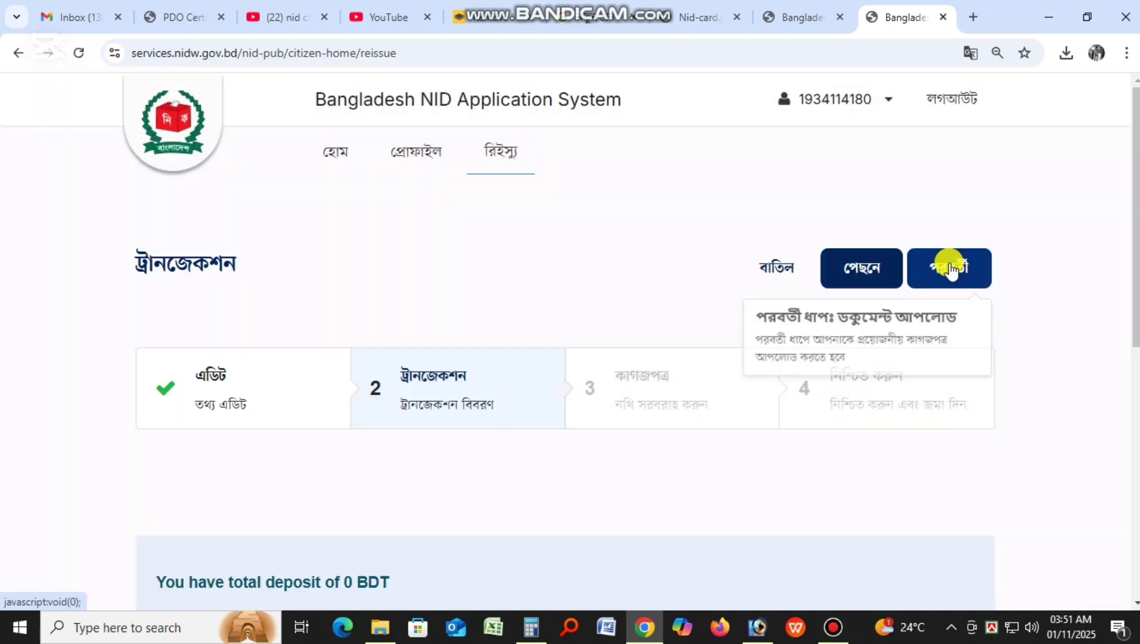
scroll(483, 311, "down", 4)
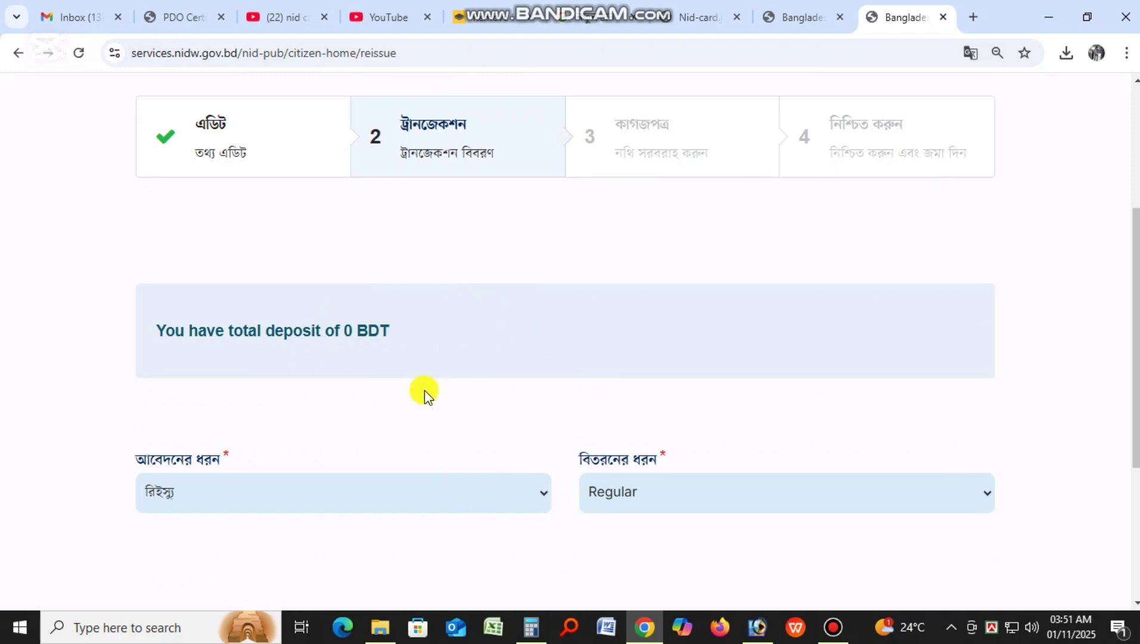
scroll(506, 386, "down", 3)
left_click(445, 338)
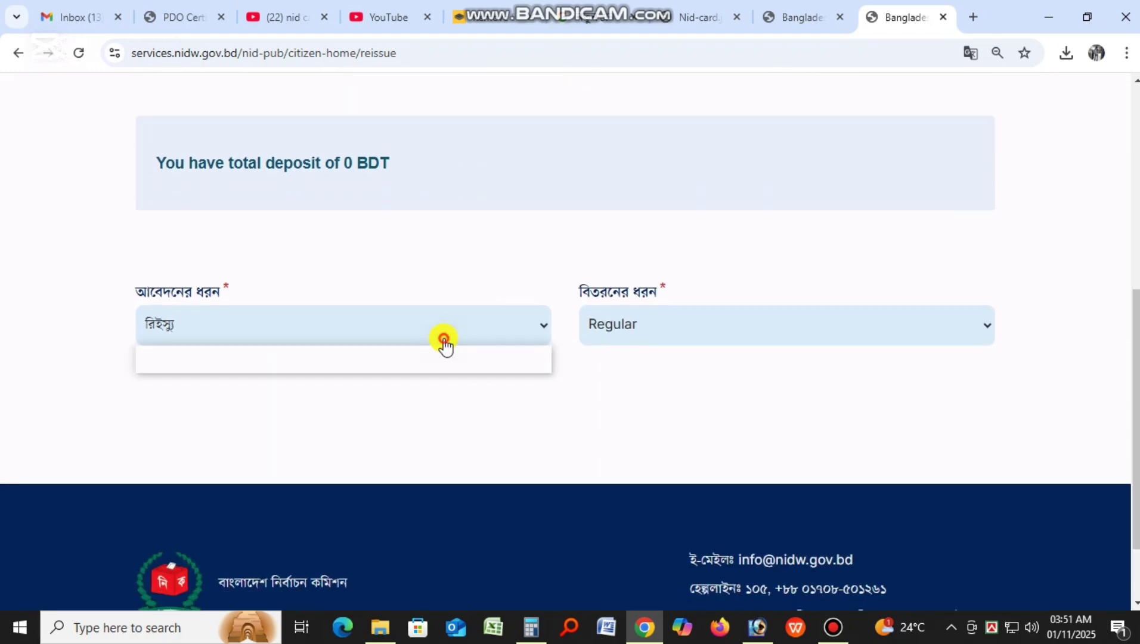
left_click(639, 339)
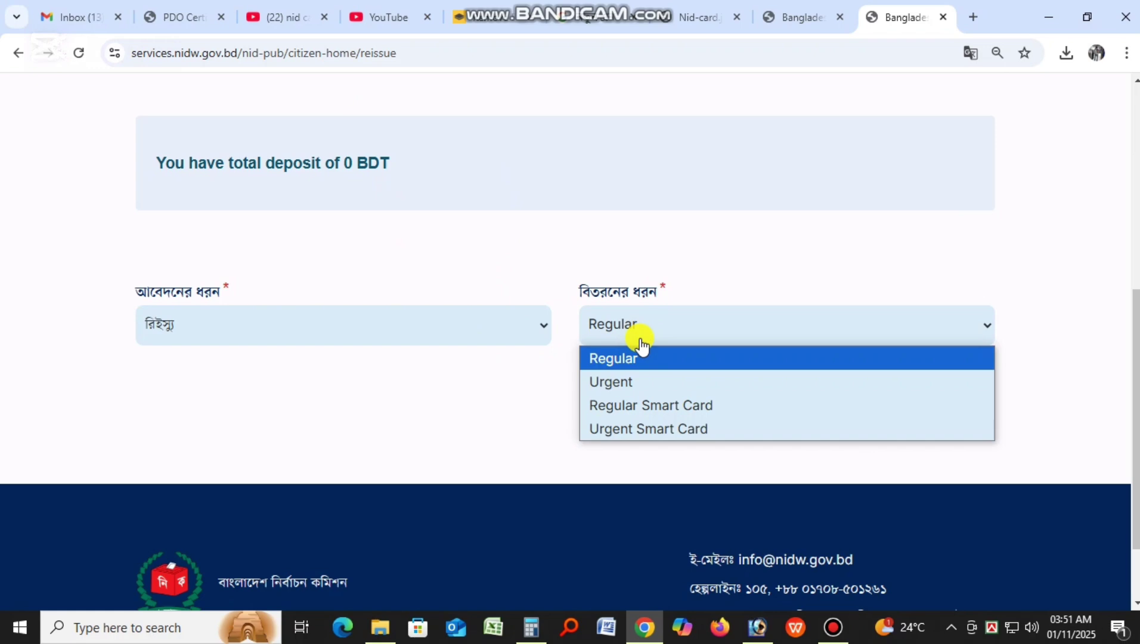
left_click(616, 339)
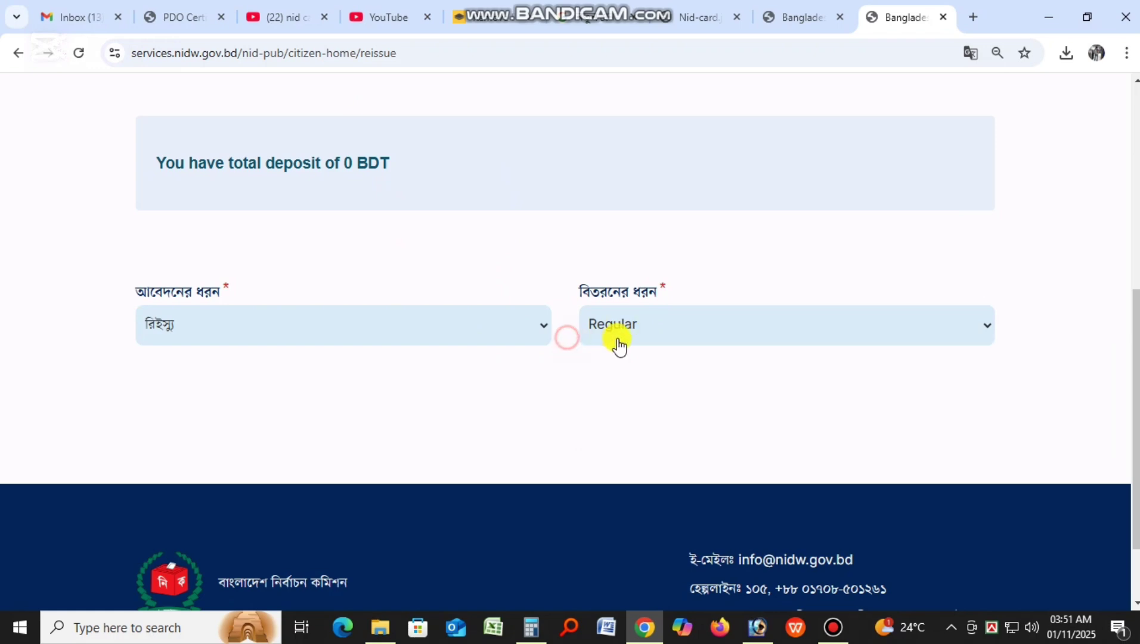
Try to proceed and highlight the error: 230-taka fee exceeds the 0 BDT deposit
scroll(678, 293, "up", 5)
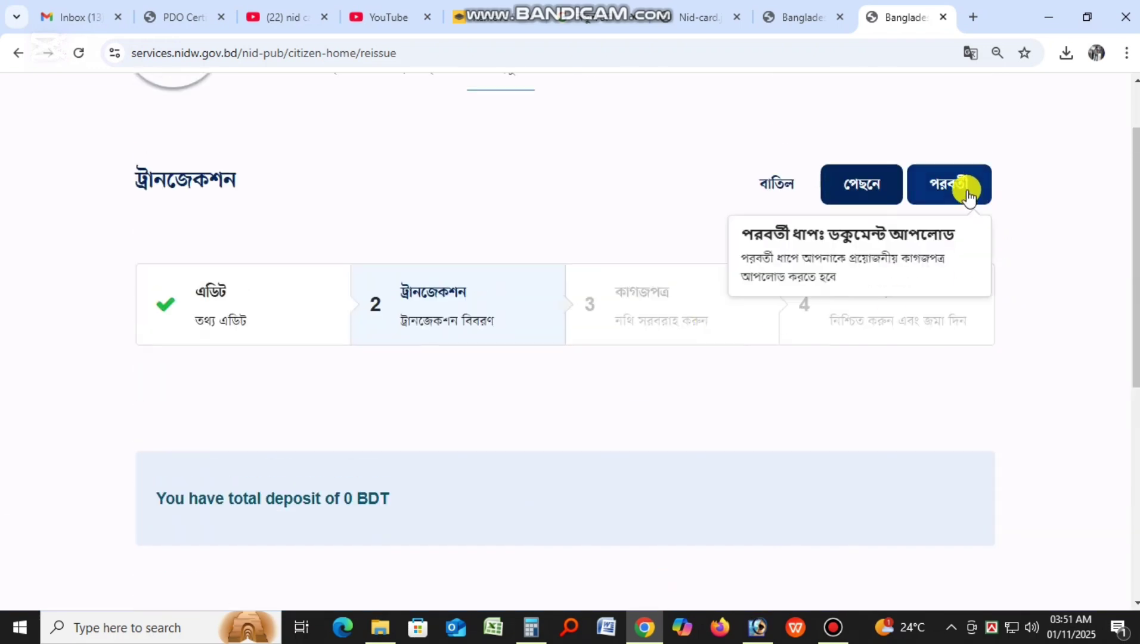
left_click(944, 182)
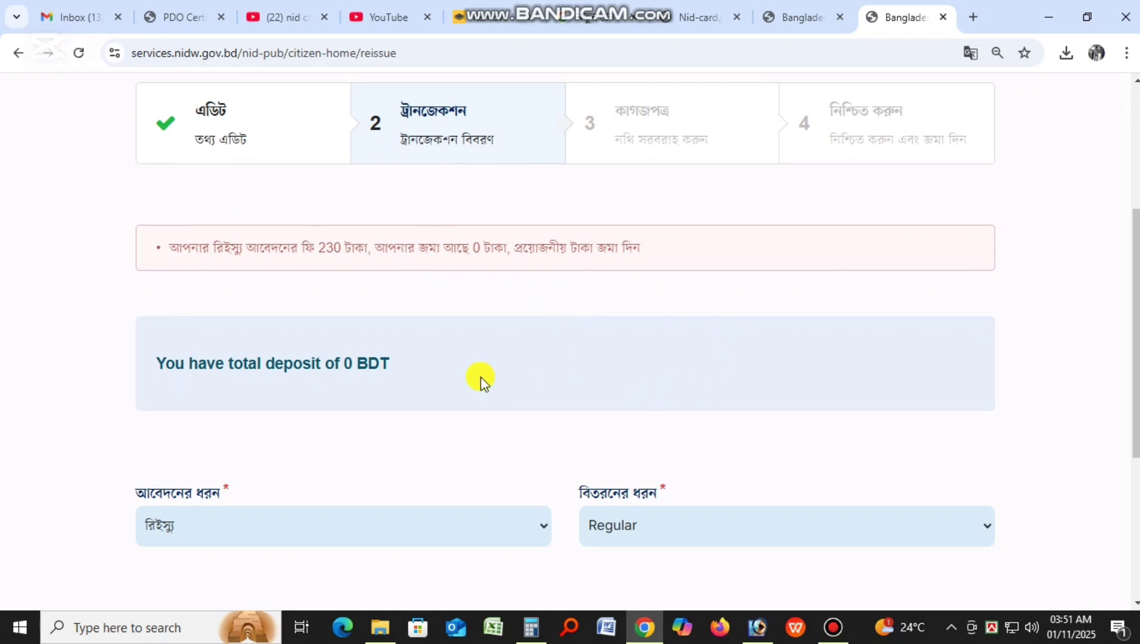
left_click_drag(316, 247, 354, 247)
scroll(546, 307, "up", 3)
scroll(562, 298, "down", 3)
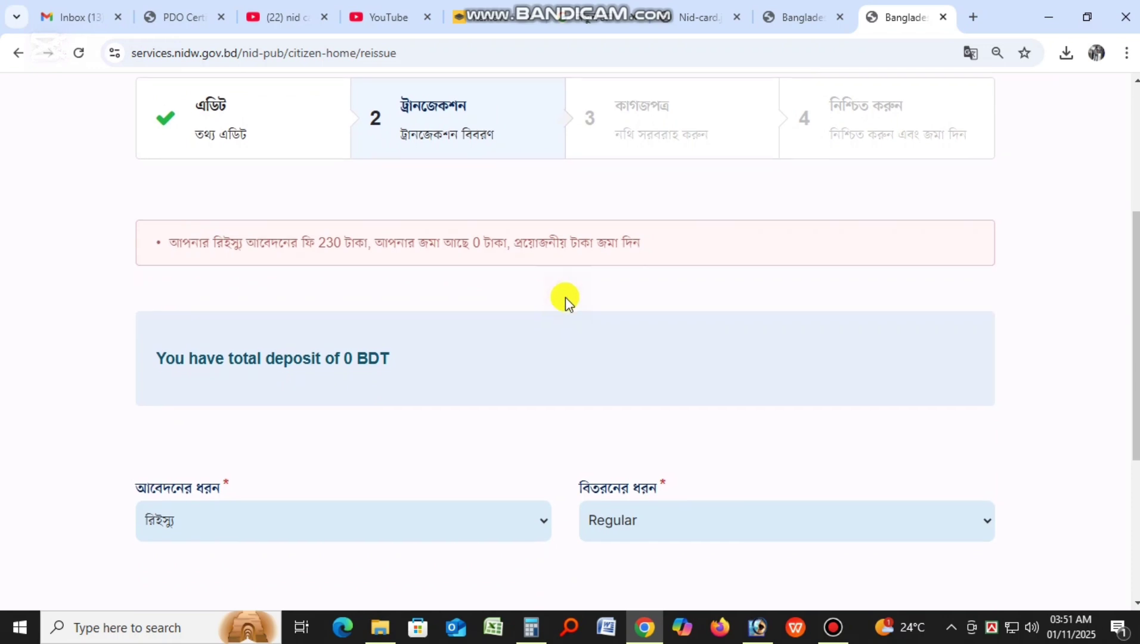
scroll(555, 345, "down", 2)
scroll(565, 357, "up", 3)
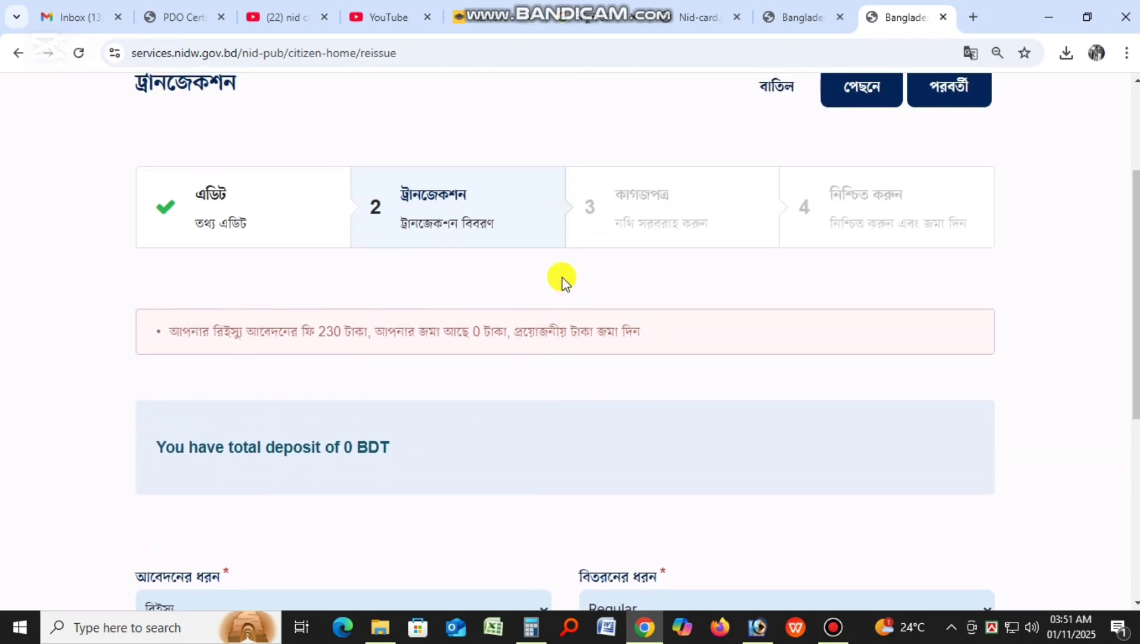
scroll(562, 277, "up", 3)
scroll(562, 275, "down", 3)
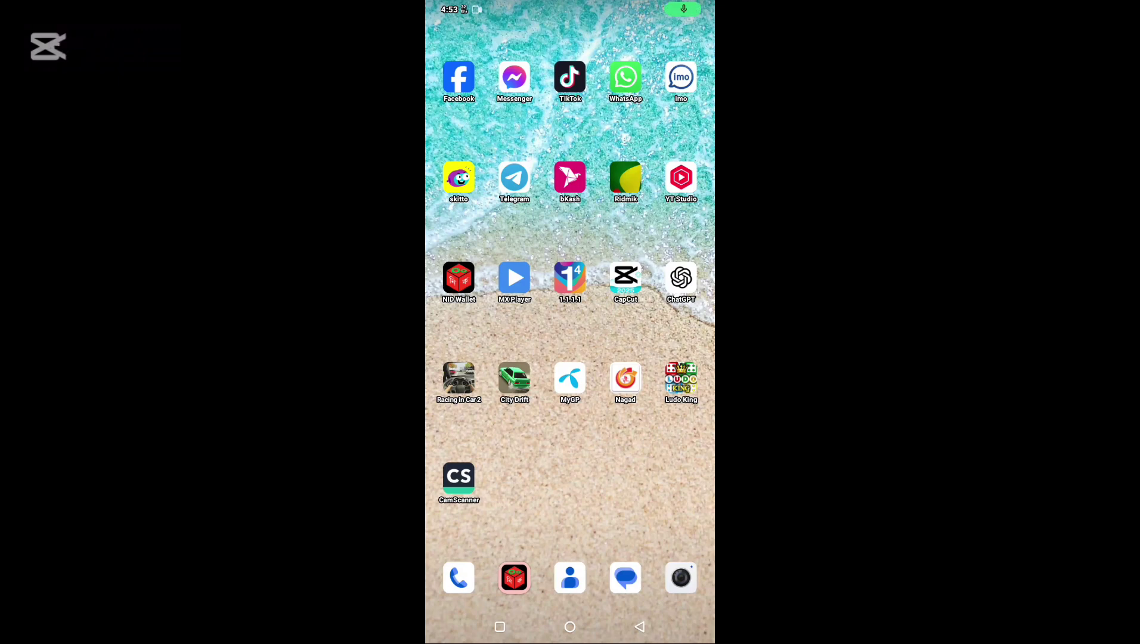
Log in to bKash with the PIN and choose NID Service under Pay Bill
left_click(569, 177)
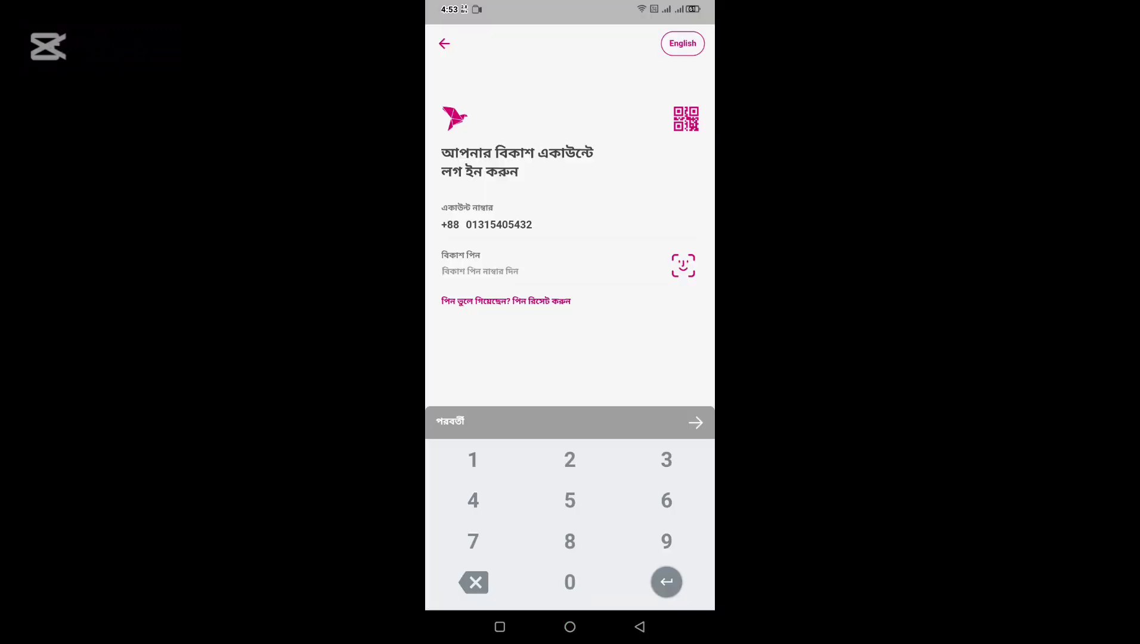
type("●●●●●")
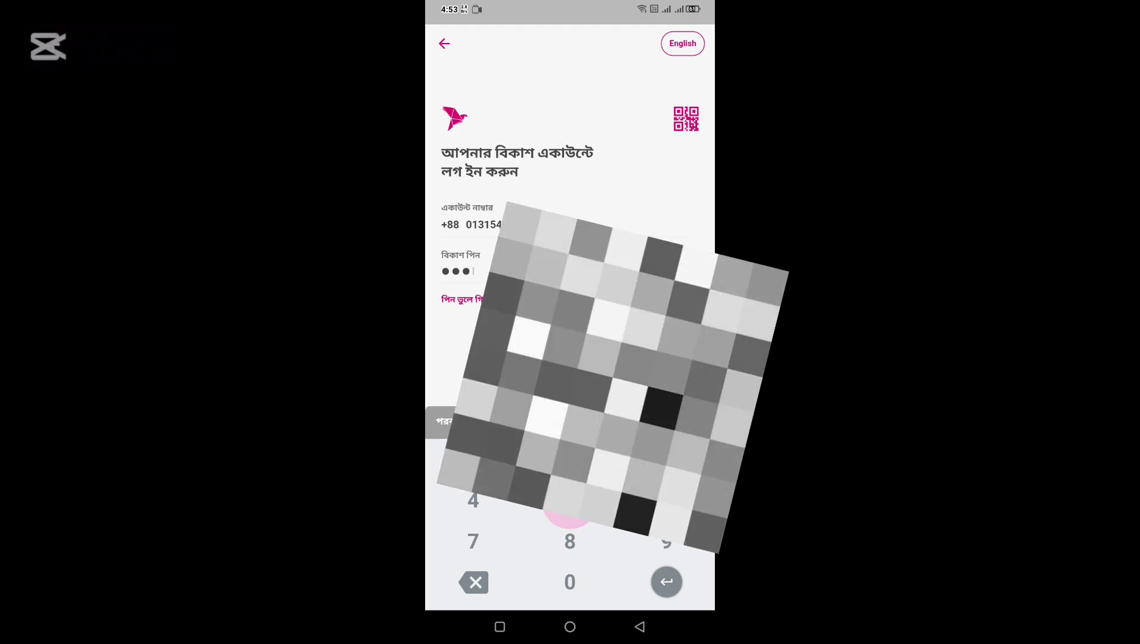
left_click(667, 581)
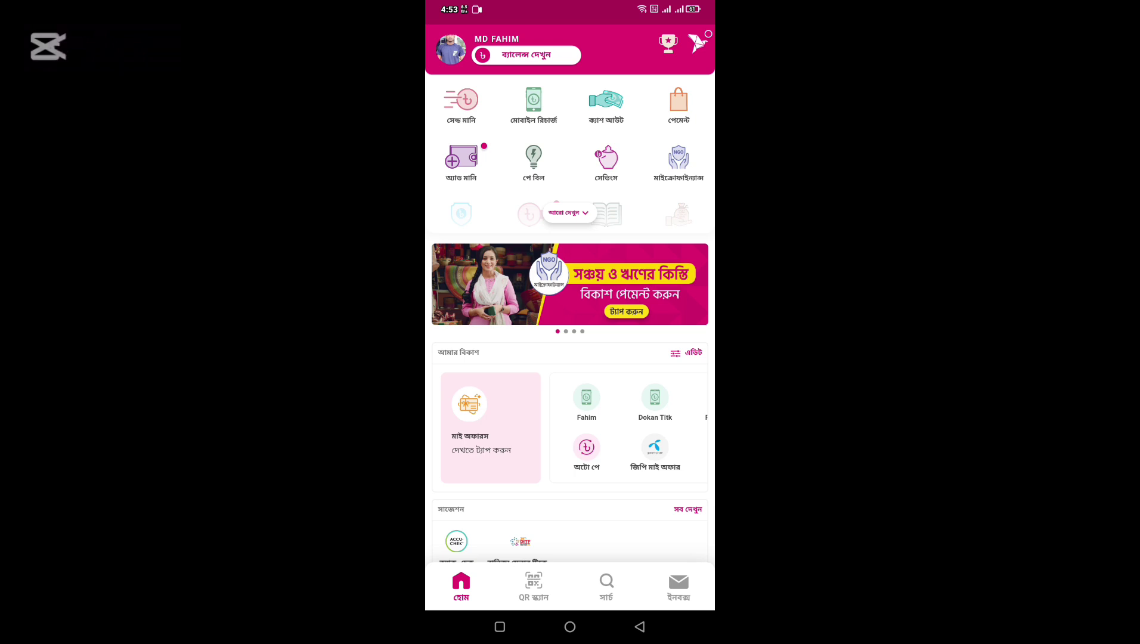
left_click(534, 159)
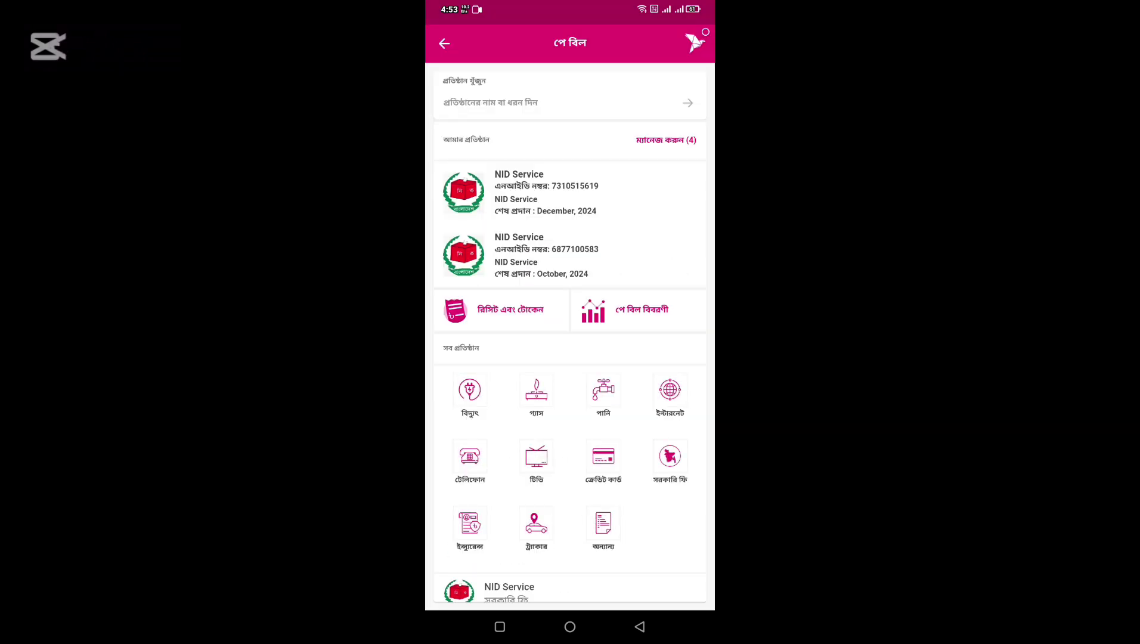
left_click_drag(563, 497, 672, 285)
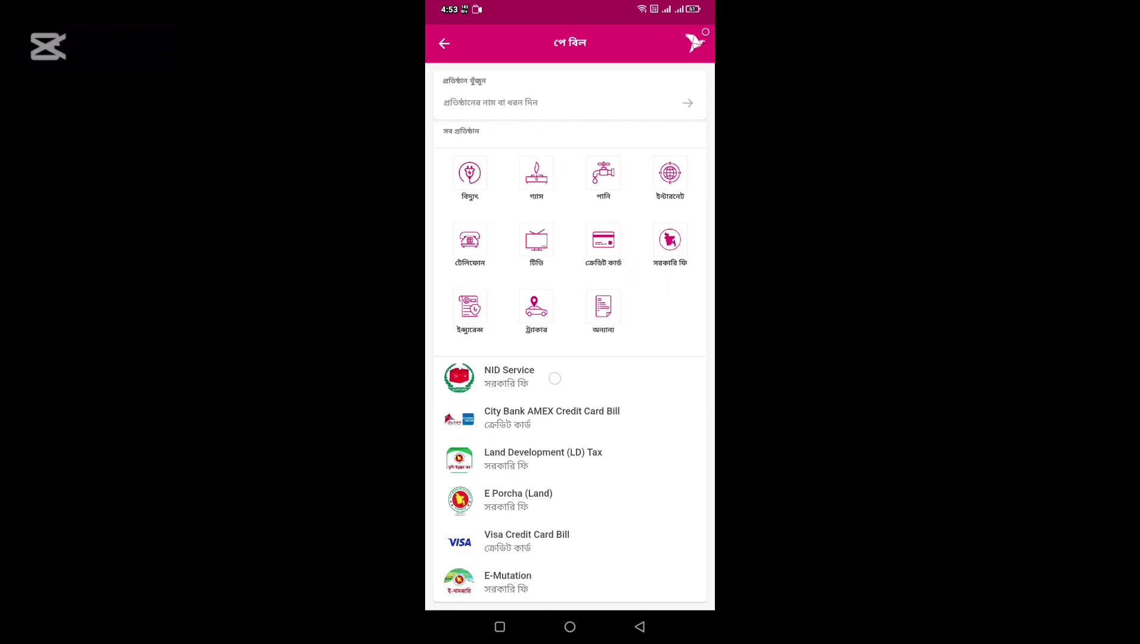
left_click(554, 378)
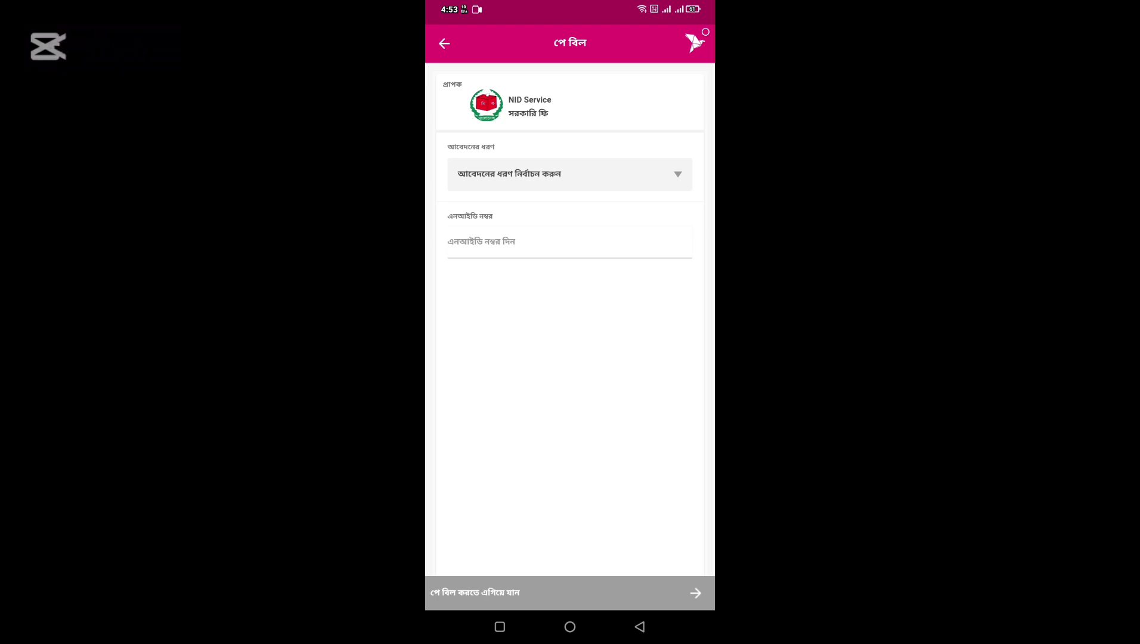
Set the application type to Duplicate Regular and enter the applicant's NID number
left_click(569, 174)
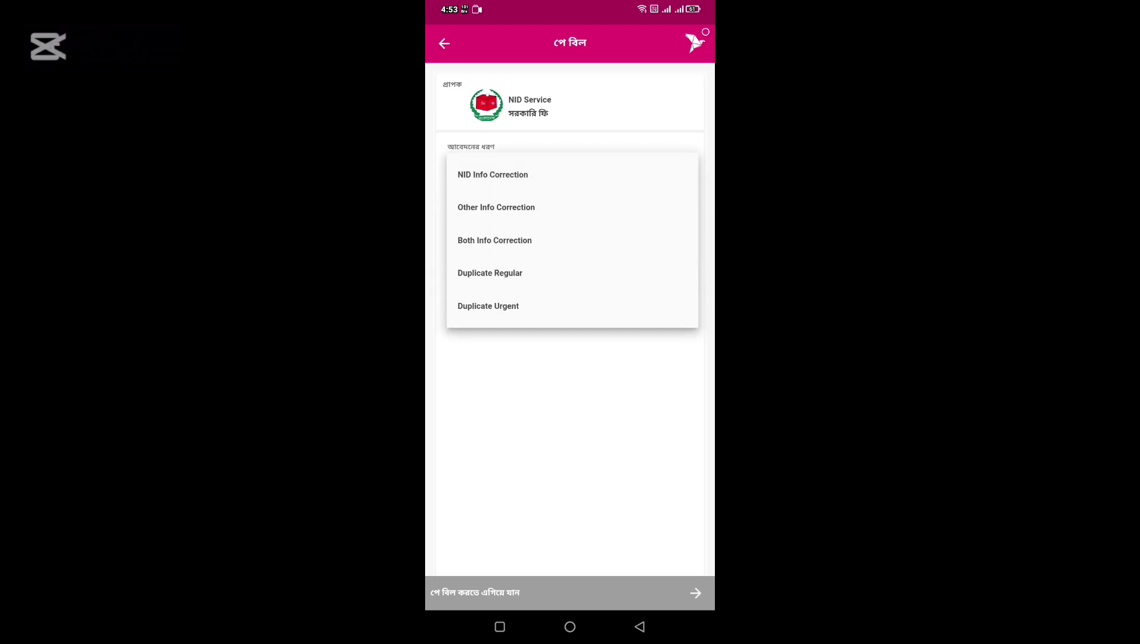
left_click(533, 269)
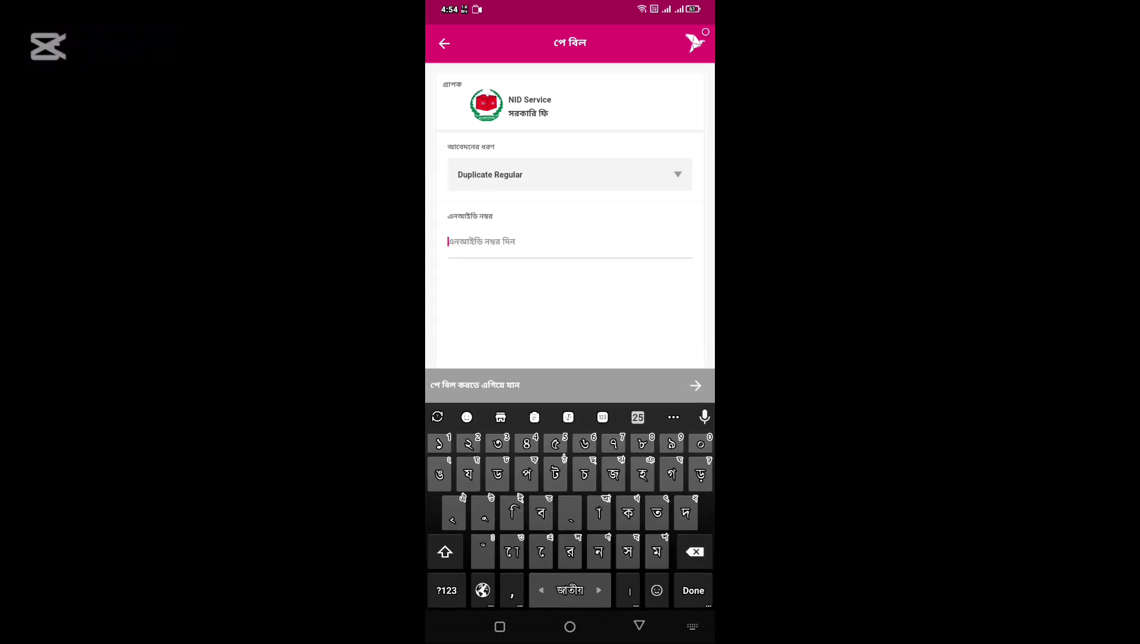
left_click(603, 418)
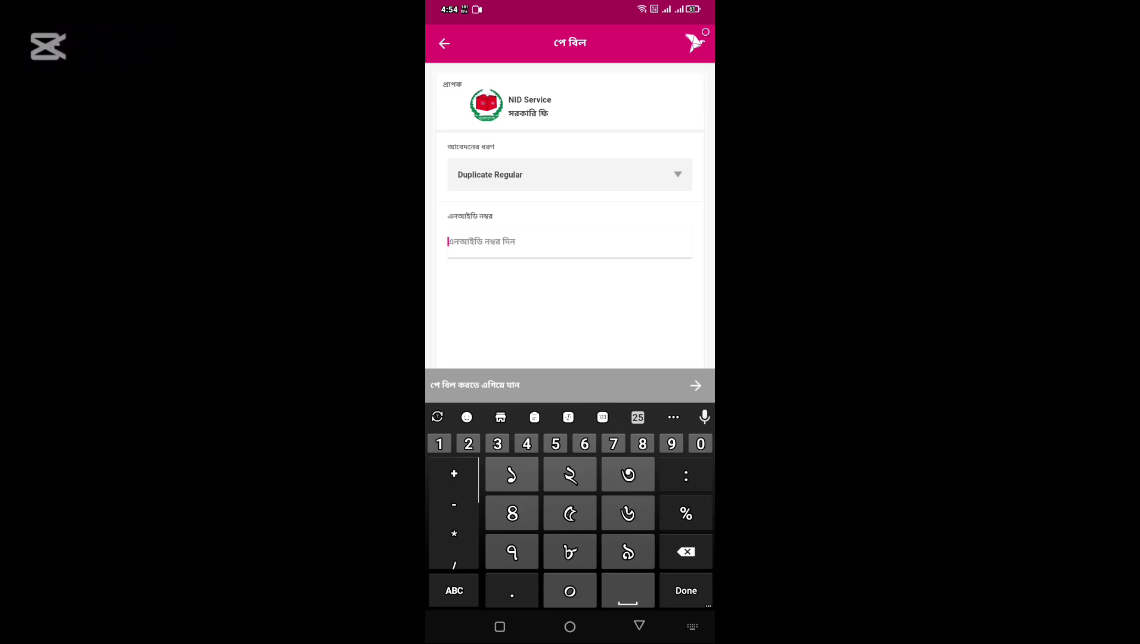
left_click(453, 590)
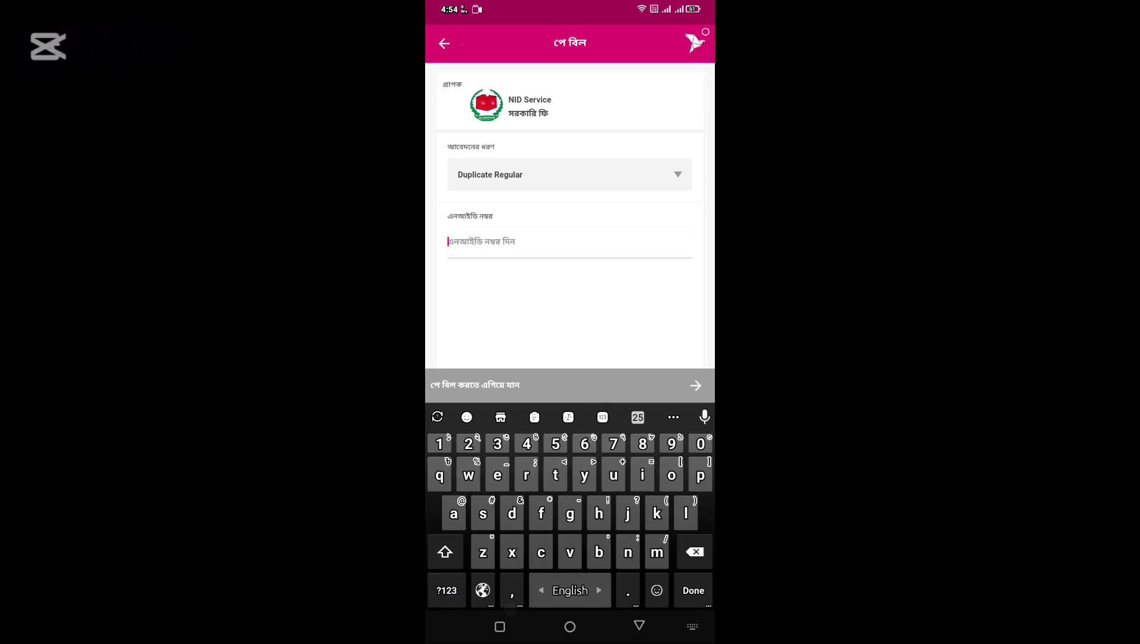
left_click(604, 419)
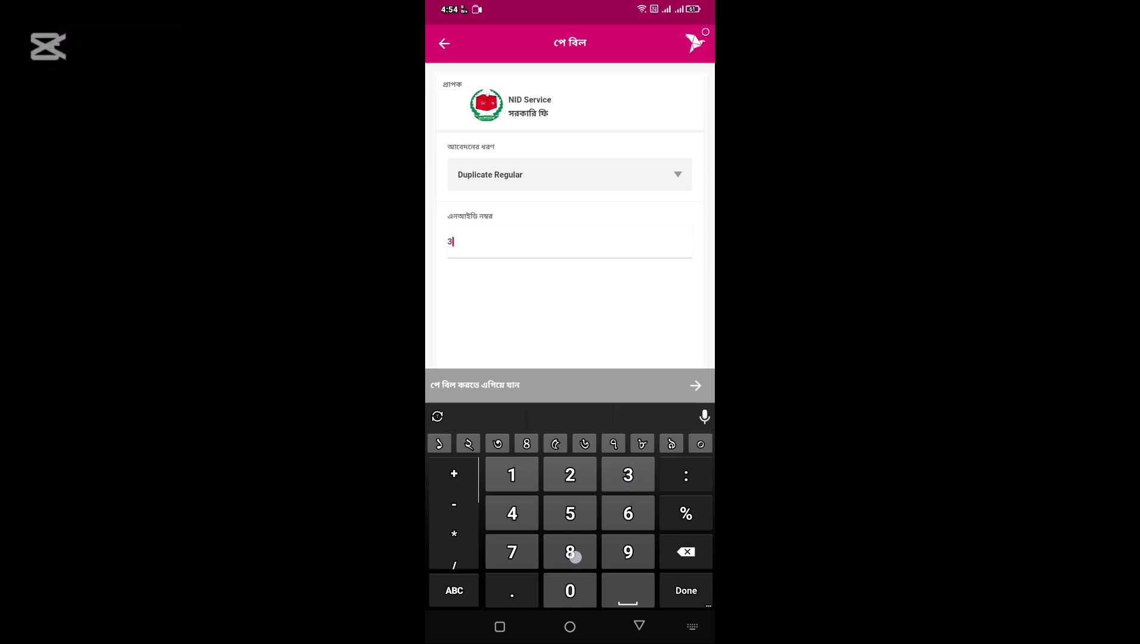
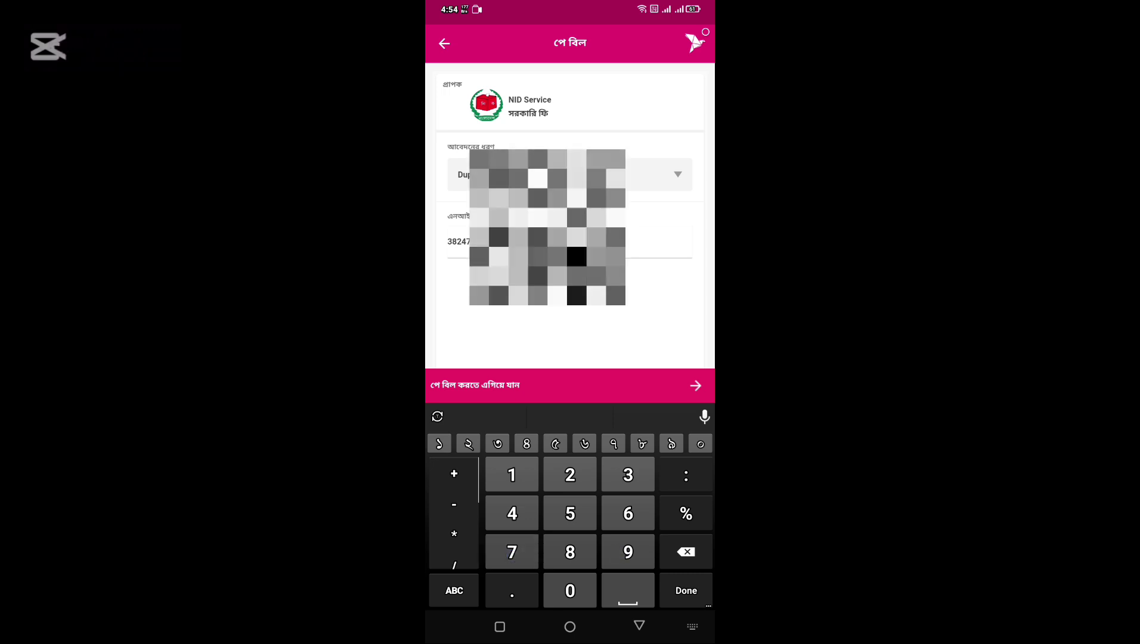
Confirm the ৳236 NID Service bill with the bKash PIN and hold to complete payment
left_click(569, 385)
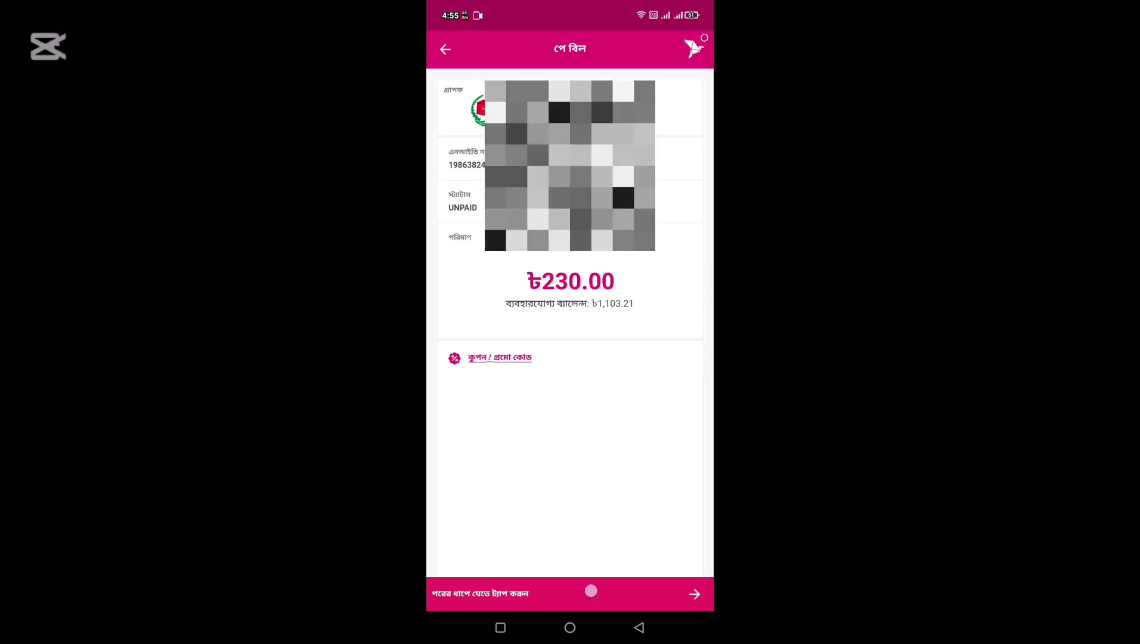
left_click(591, 590)
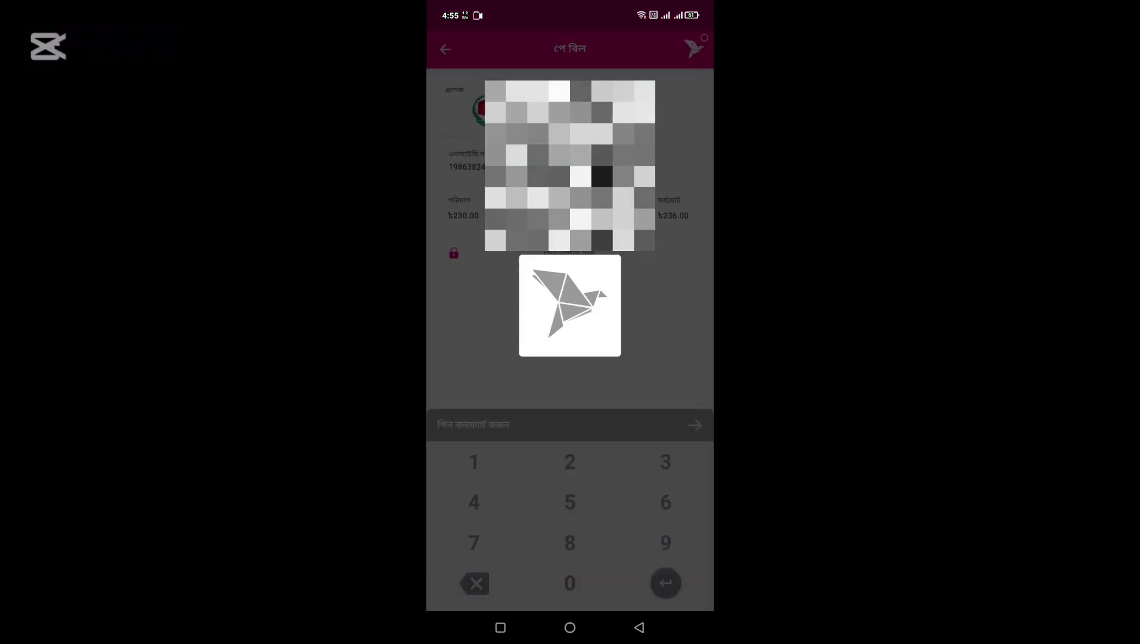
type("*****")
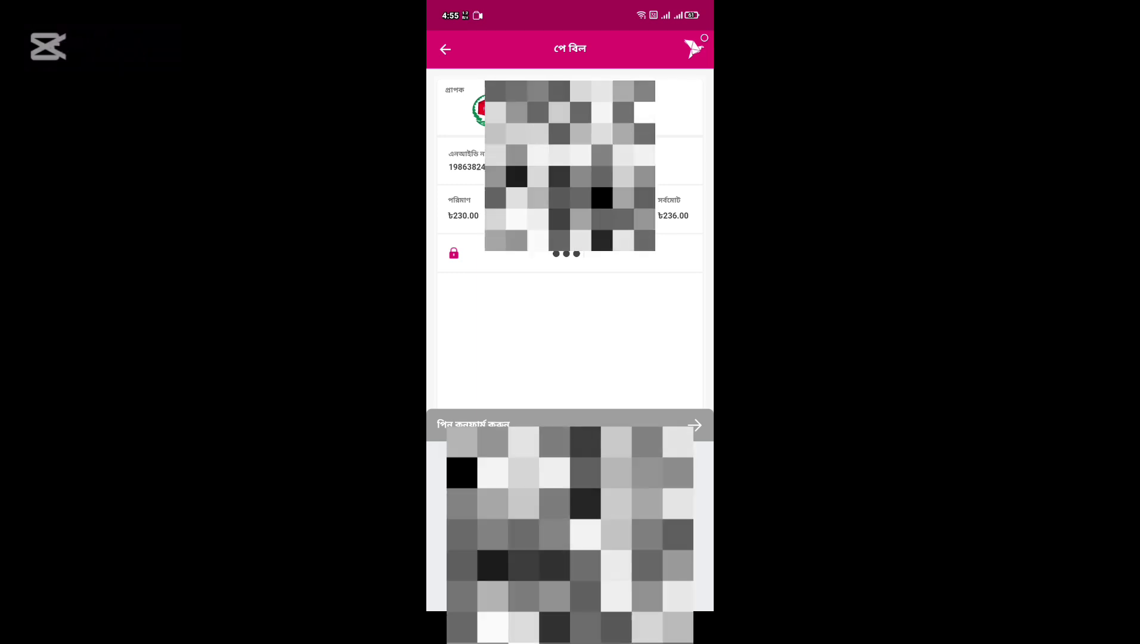
left_click(631, 415)
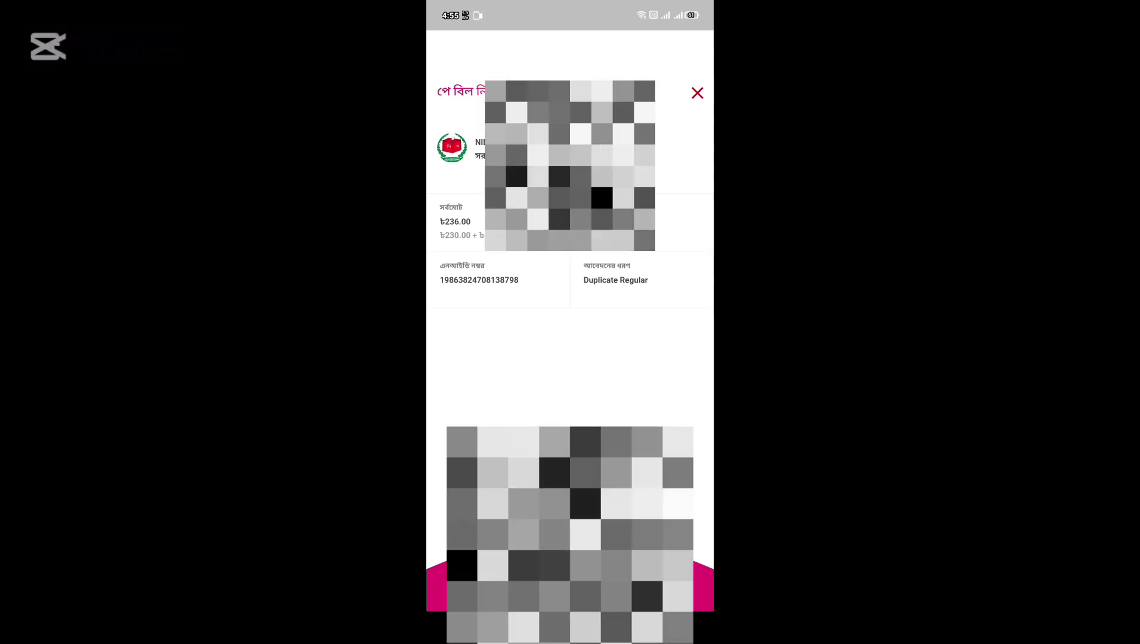
left_click_drag(589, 566, 589, 566)
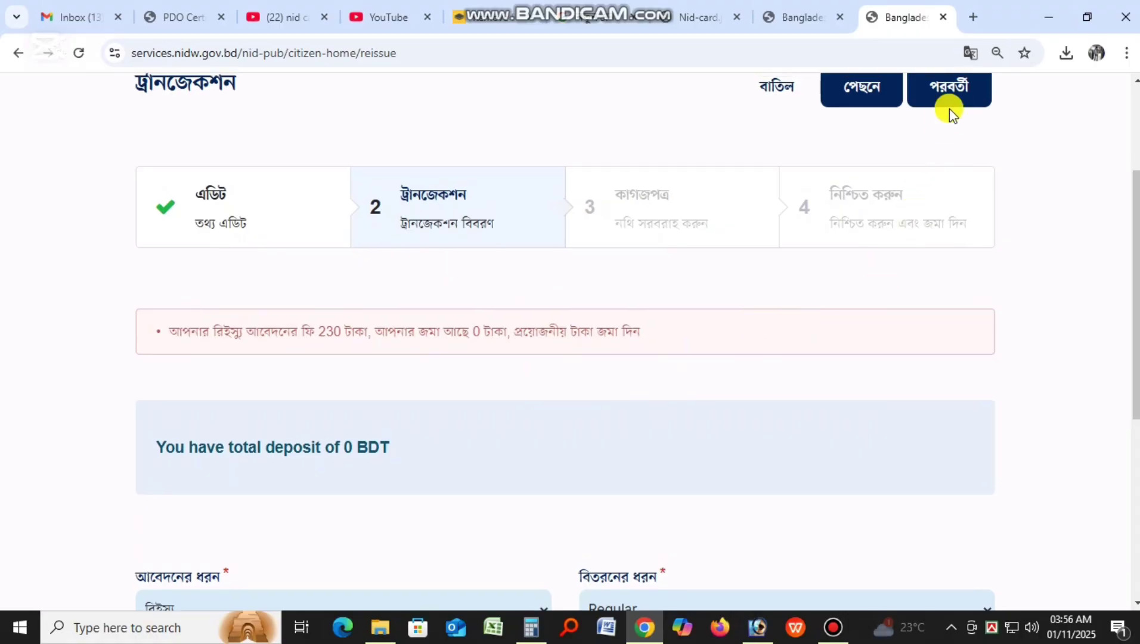
Advance the reissue form past the transaction step to the document upload step
left_click(949, 108)
scroll(656, 316, "up", 3)
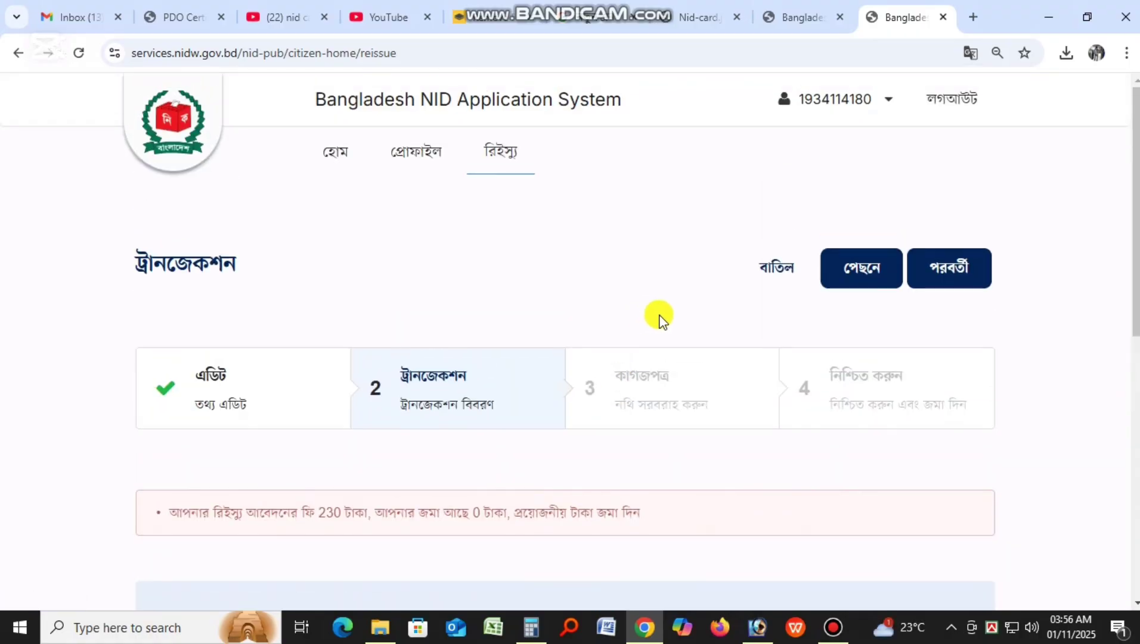
scroll(657, 318, "down", 4)
scroll(983, 234, "up", 3)
left_click(949, 178)
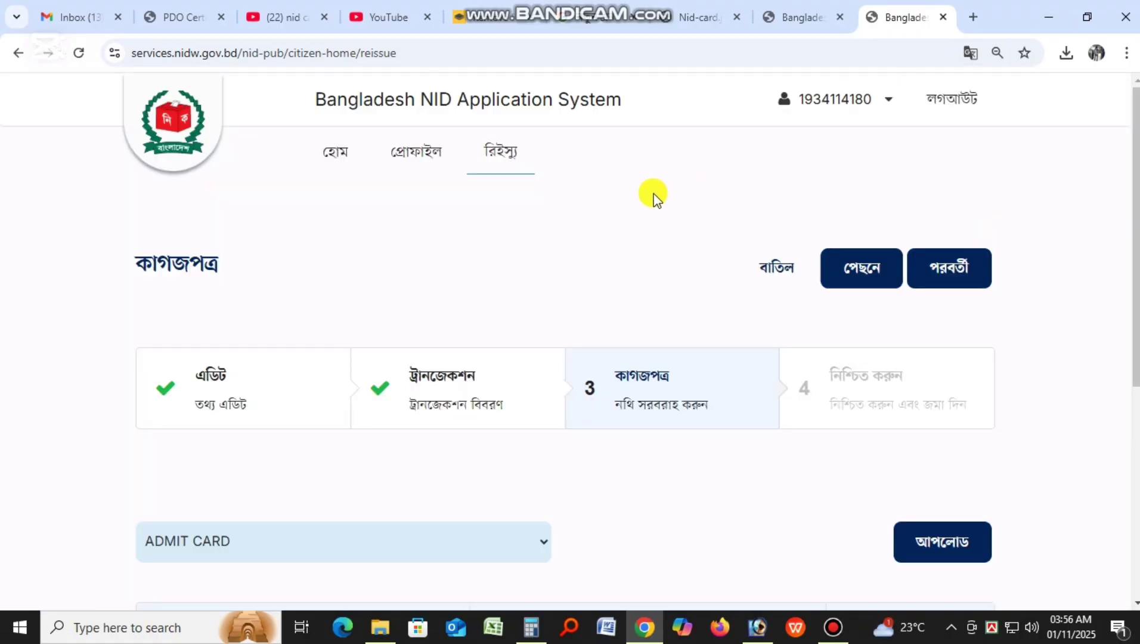
scroll(557, 244, "down", 5)
scroll(523, 297, "down", 1)
Choose NATIONAL IDENTITY CARD as the document type and upload reissue nid.jpg
left_click(251, 221)
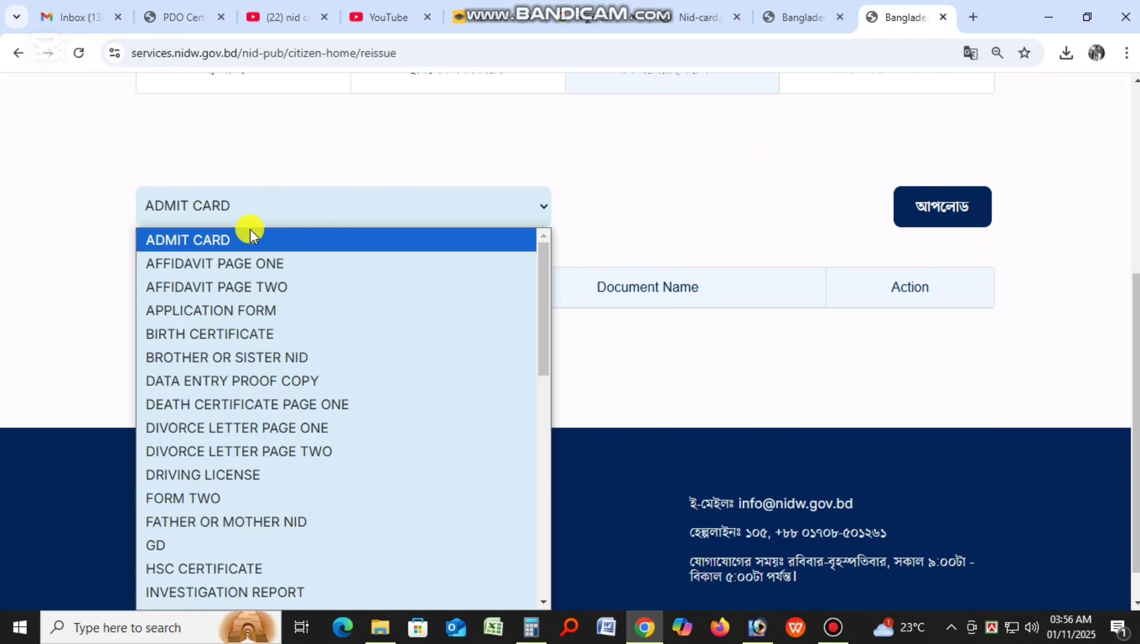
key("n")
key("Return")
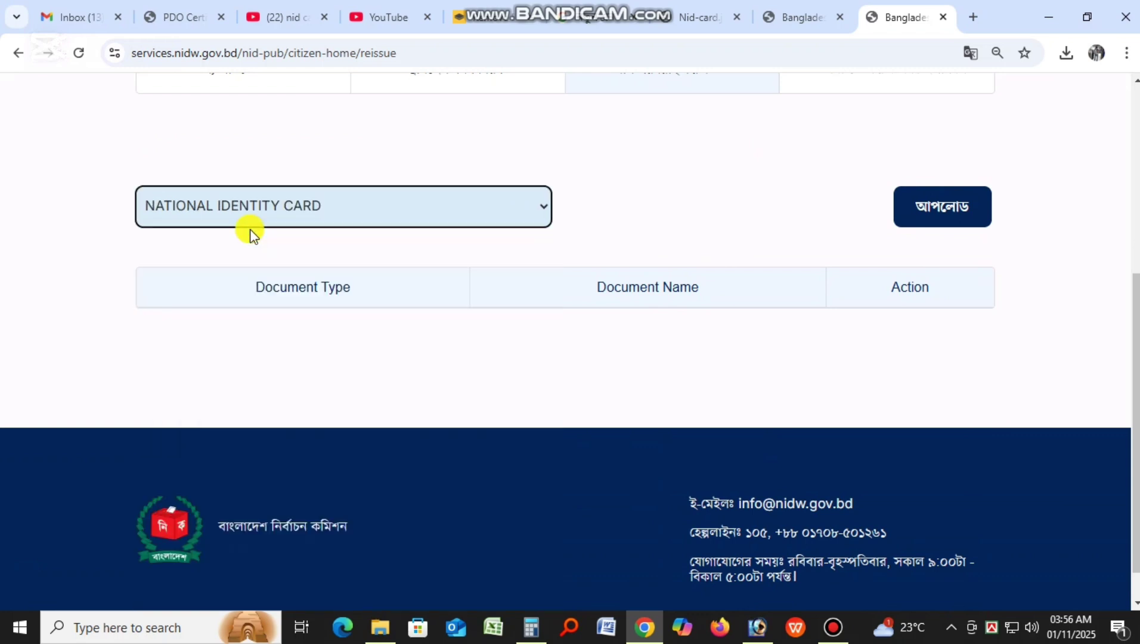
scroll(343, 236, "up", 2)
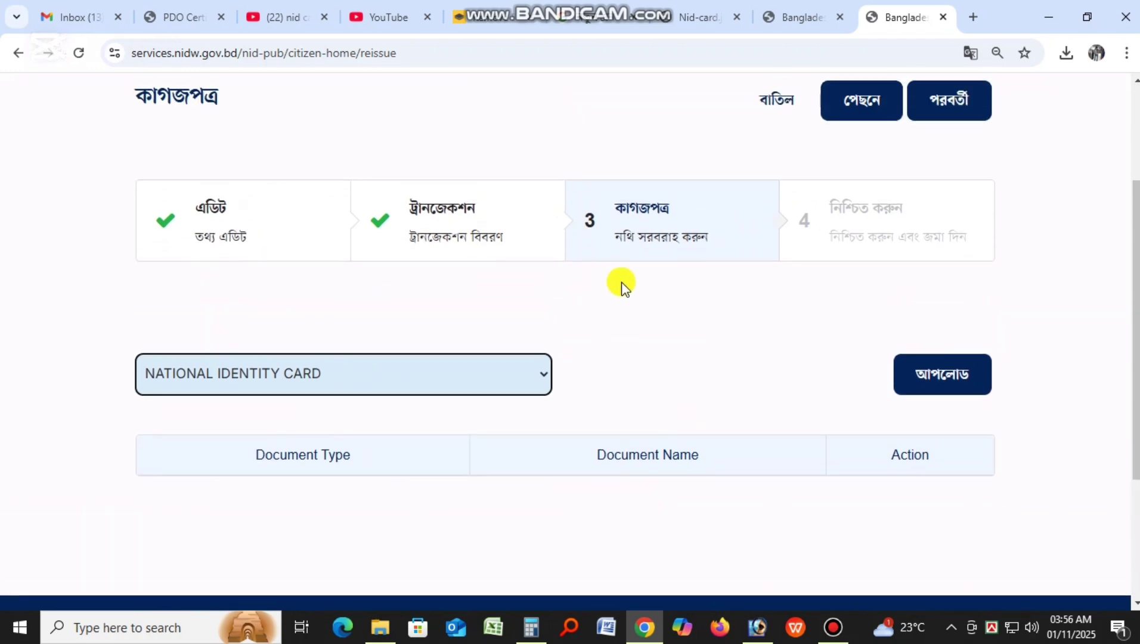
scroll(621, 284, "up", 2)
scroll(667, 263, "down", 2)
left_click(923, 292)
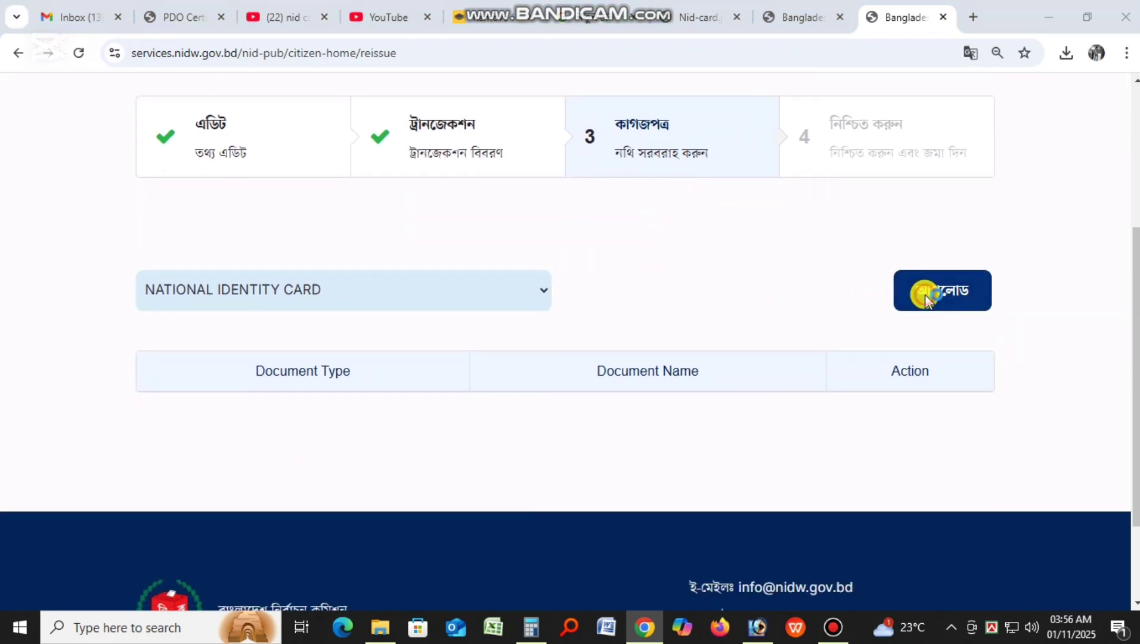
scroll(451, 194, "down", 1)
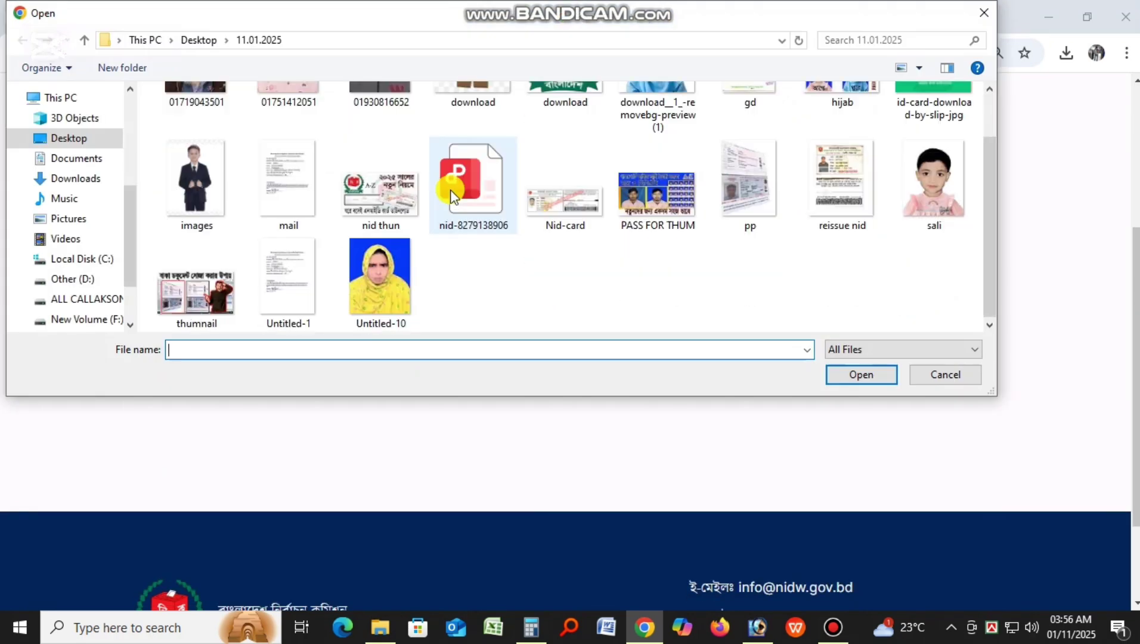
left_click(838, 207)
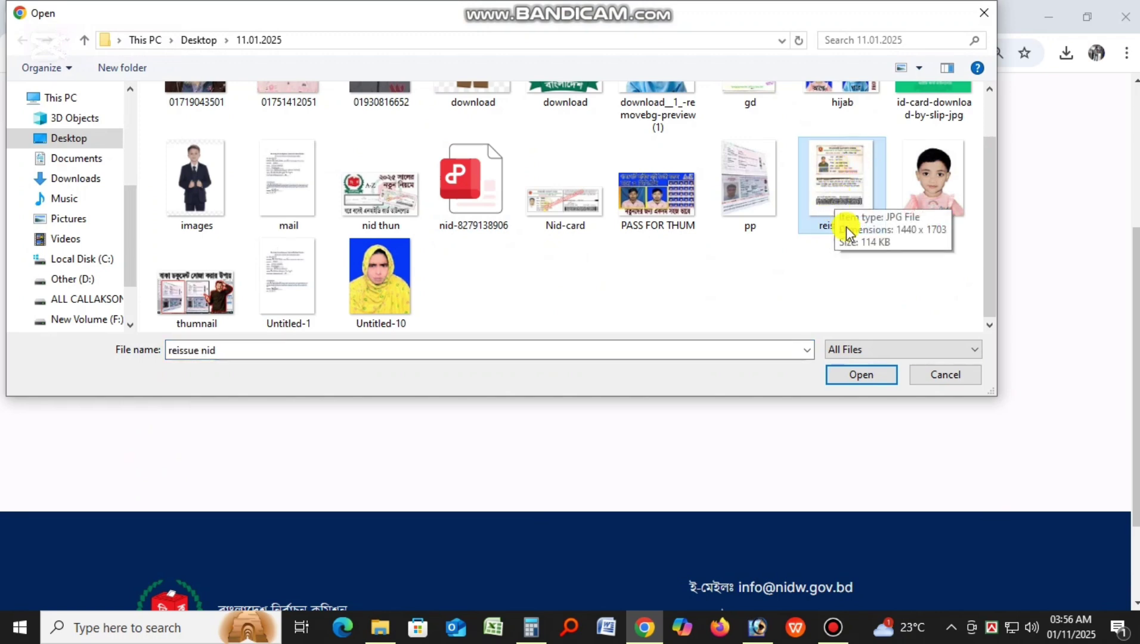
left_click(864, 382)
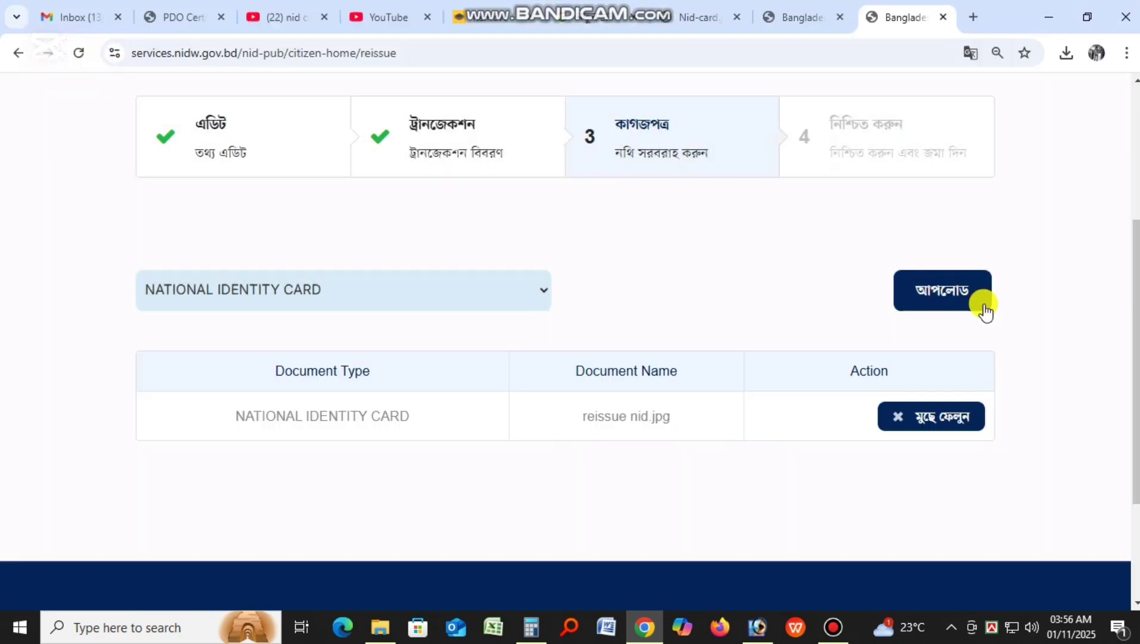
scroll(783, 369, "up", 4)
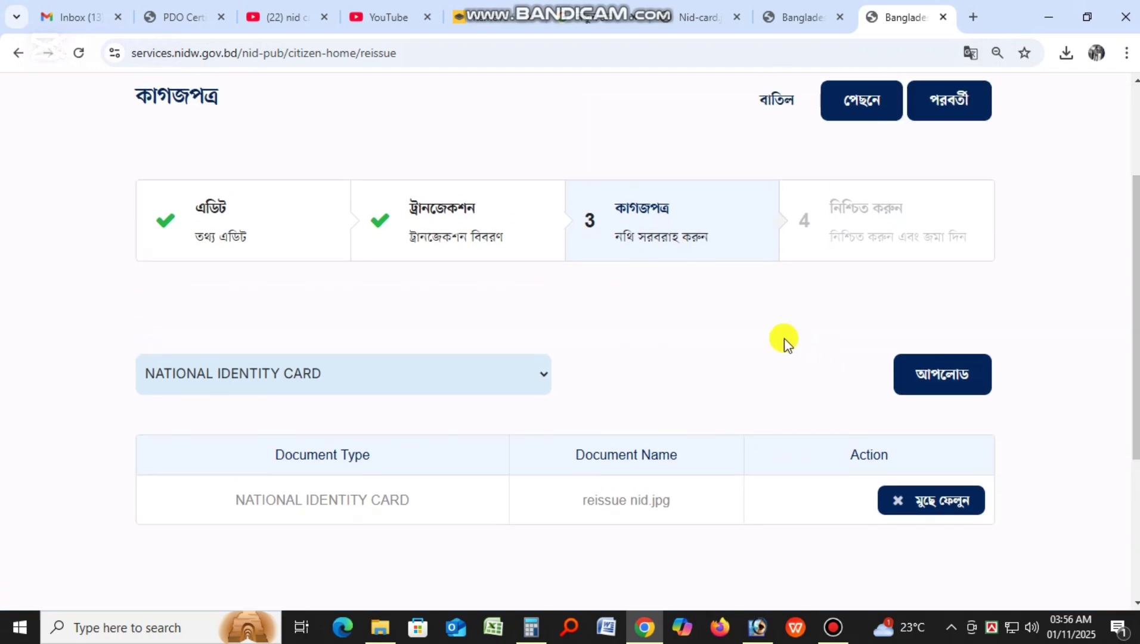
scroll(865, 425, "down", 6)
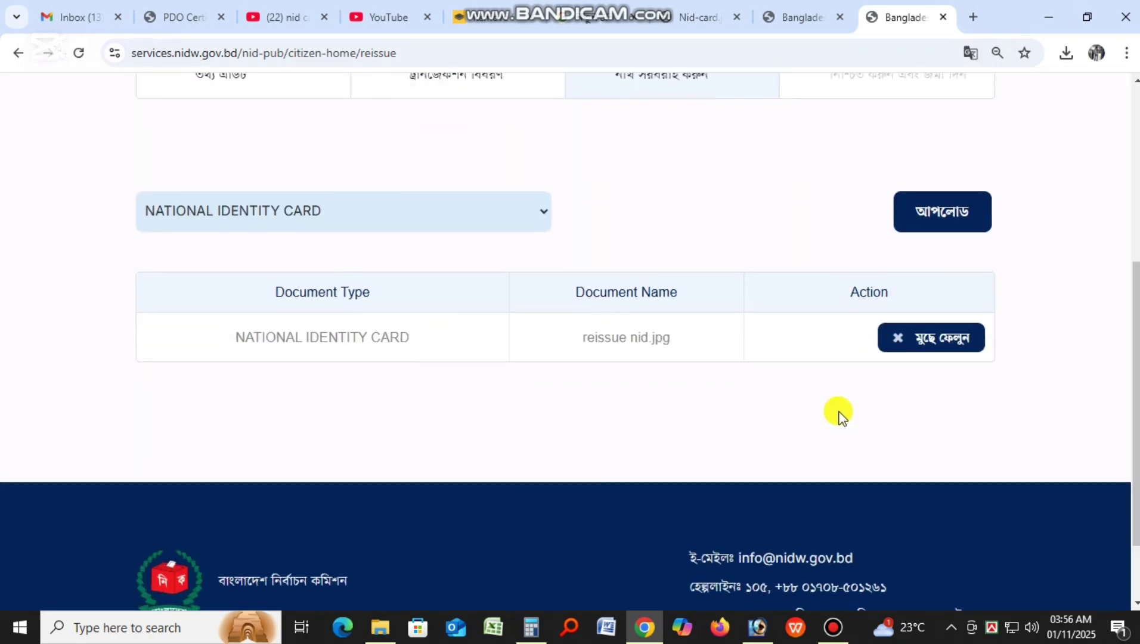
scroll(839, 411, "up", 4)
Move to the confirm step and submit the reissue application
left_click(952, 183)
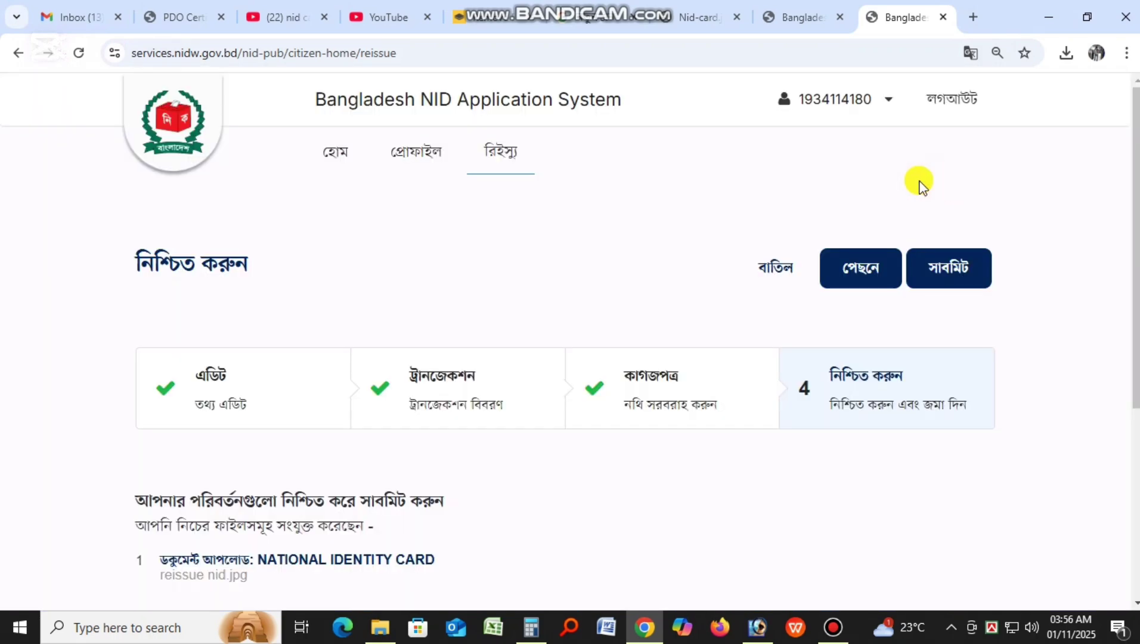
scroll(363, 196, "down", 4)
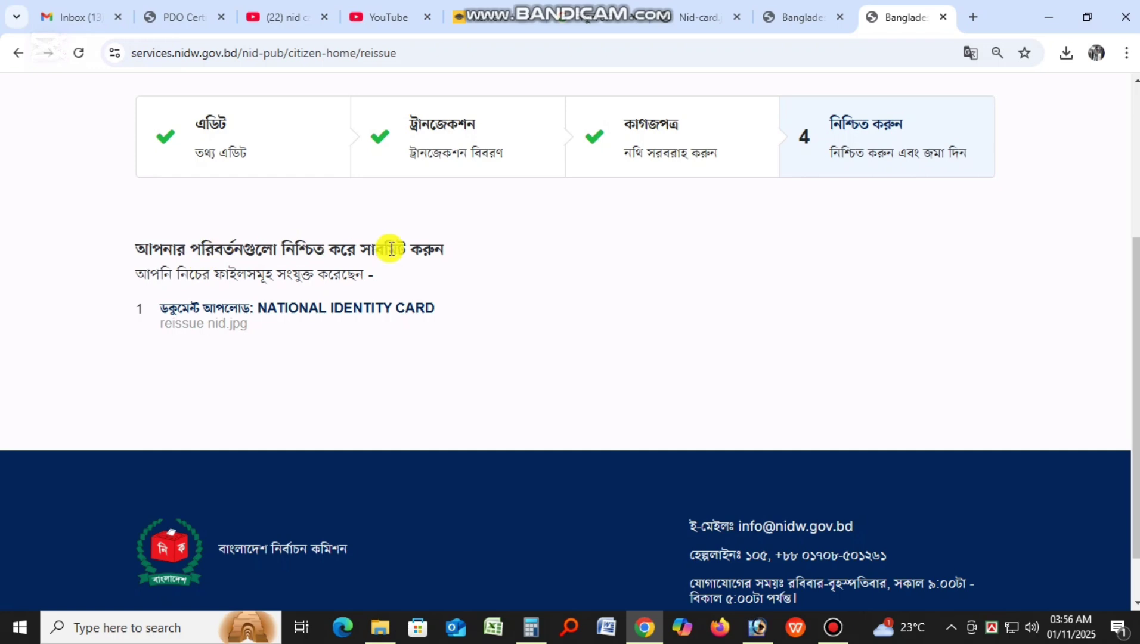
scroll(648, 301, "up", 4)
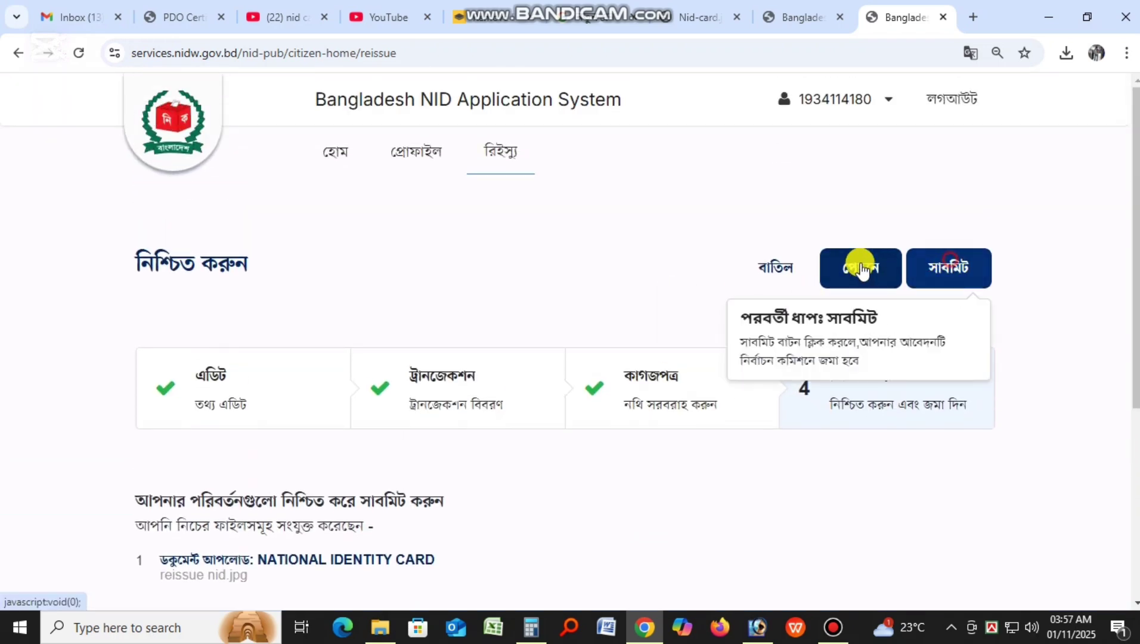
left_click(948, 276)
scroll(483, 287, "down", 4)
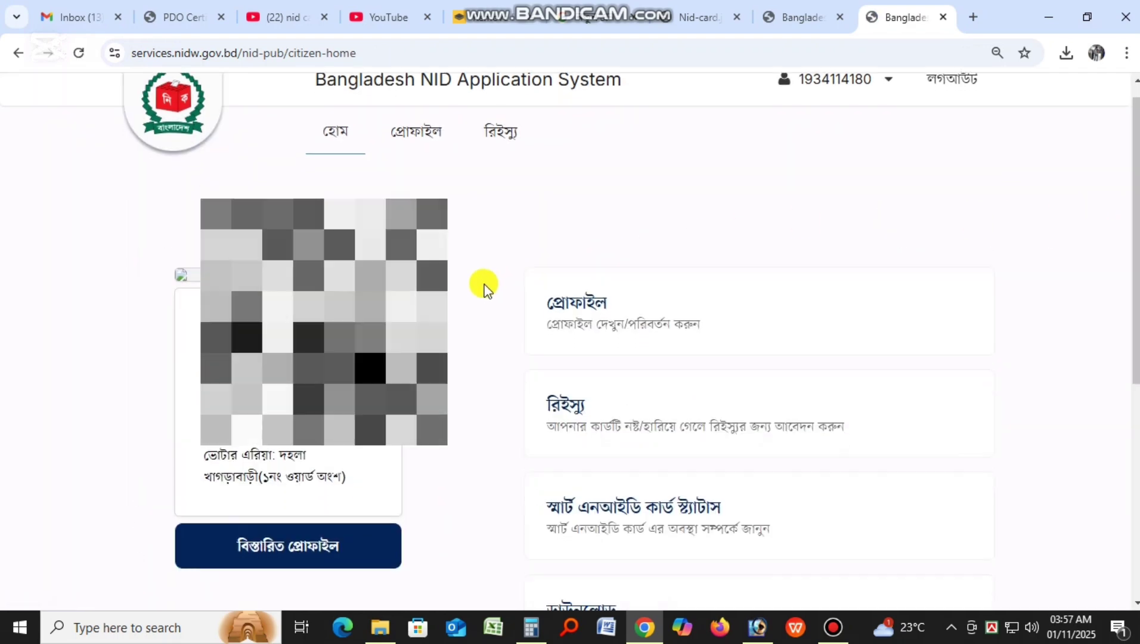
scroll(503, 315, "up", 3)
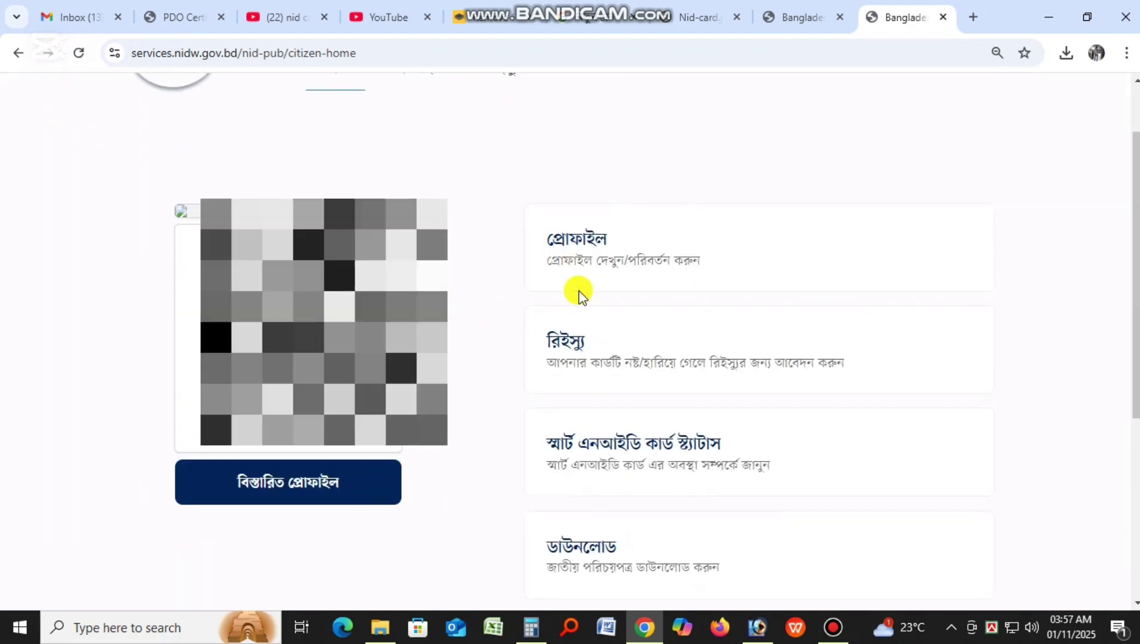
Open the Reissue page to see the one pending application
left_click(564, 337)
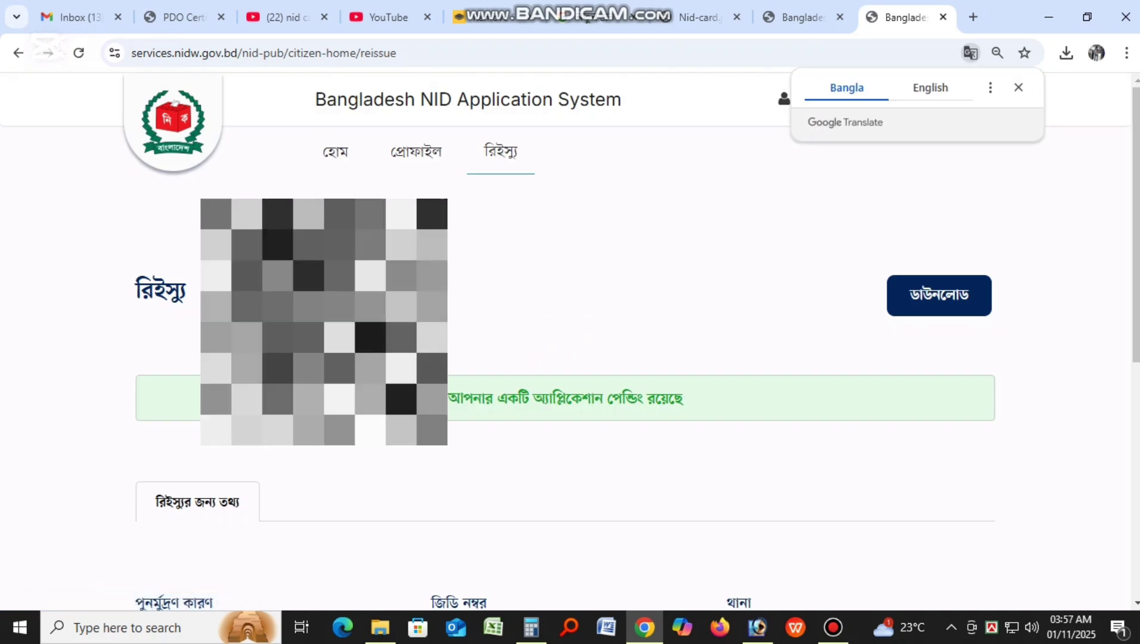
scroll(606, 403, "down", 4)
scroll(611, 382, "up", 3)
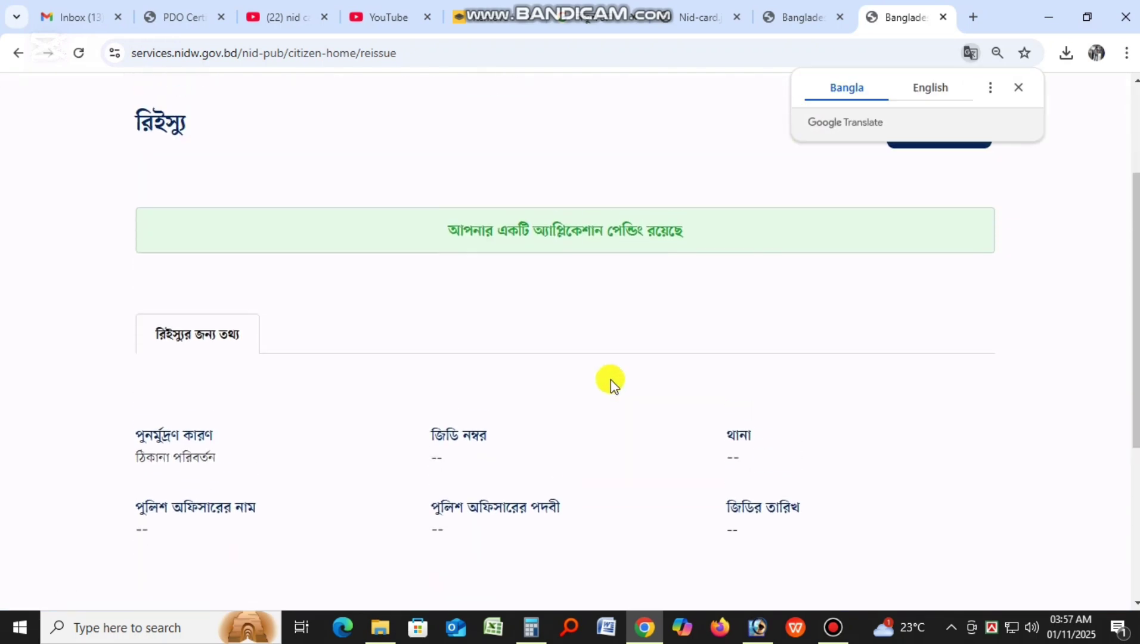
scroll(630, 395, "up", 2)
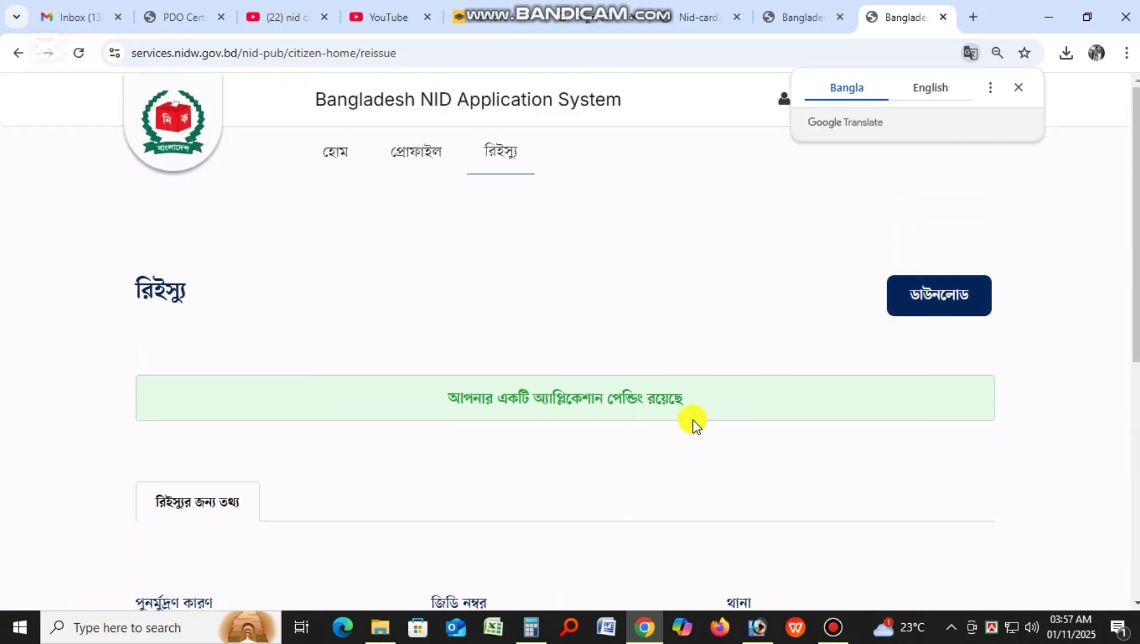
Download the reissue form and open reissue_form (10).pdf in Chrome PDF Viewer
left_click(943, 298)
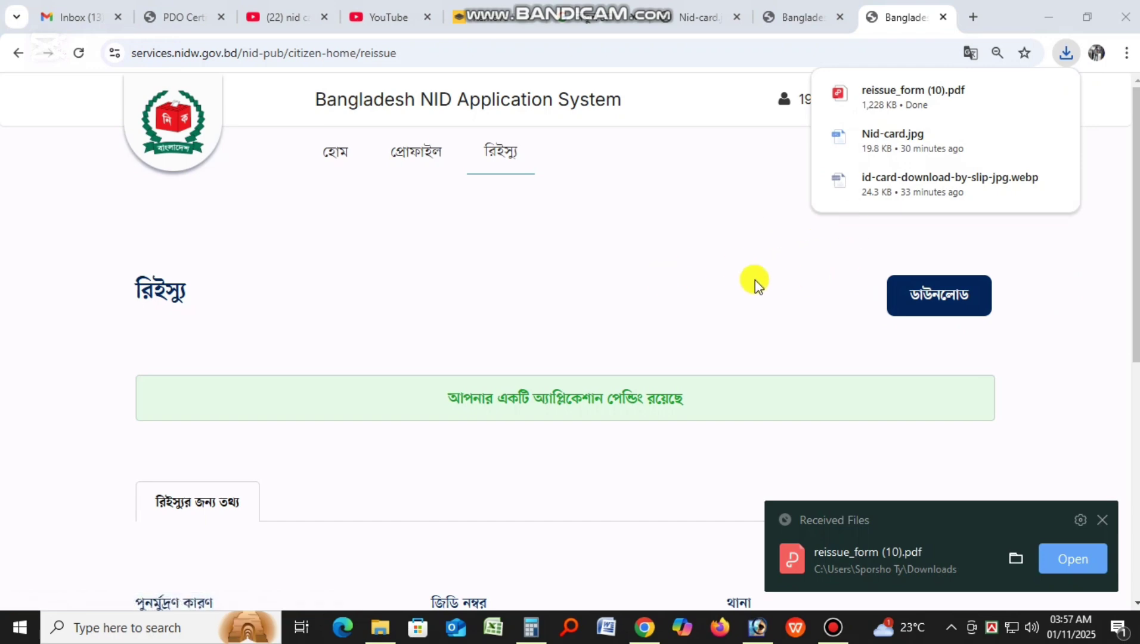
left_click(897, 98)
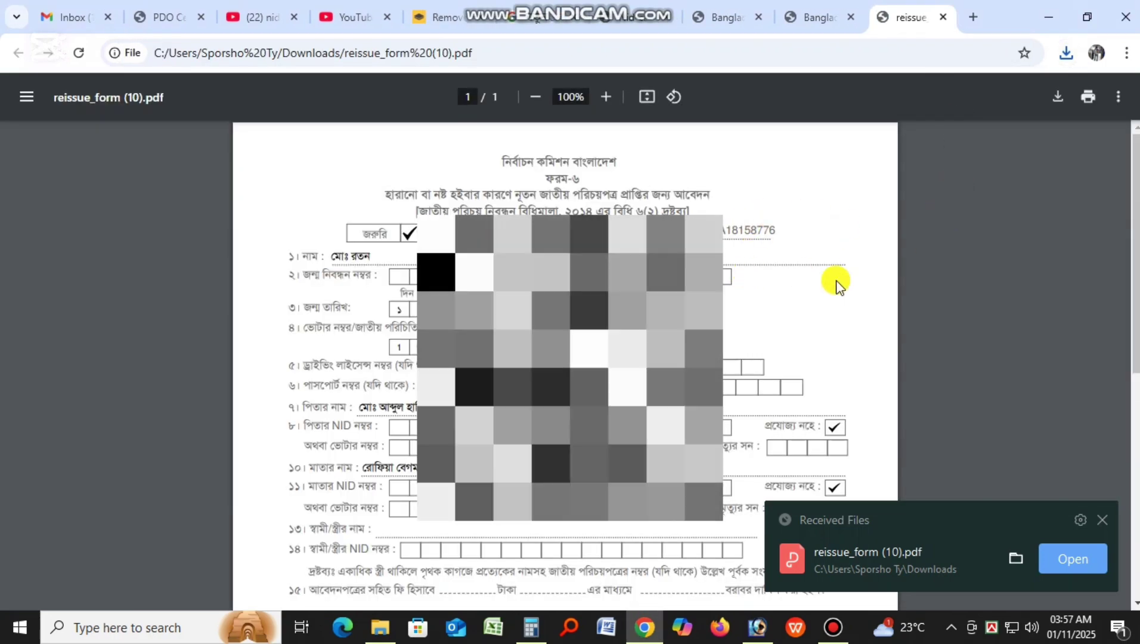
left_click(1108, 522)
scroll(565, 358, "down", 8)
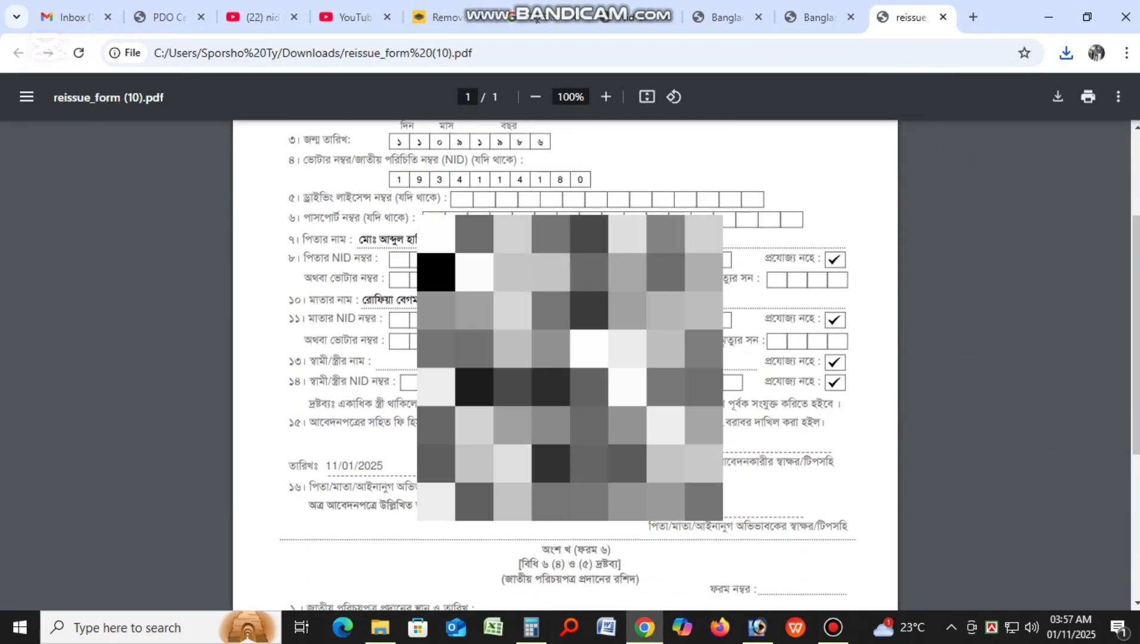
scroll(835, 409, "up", 8)
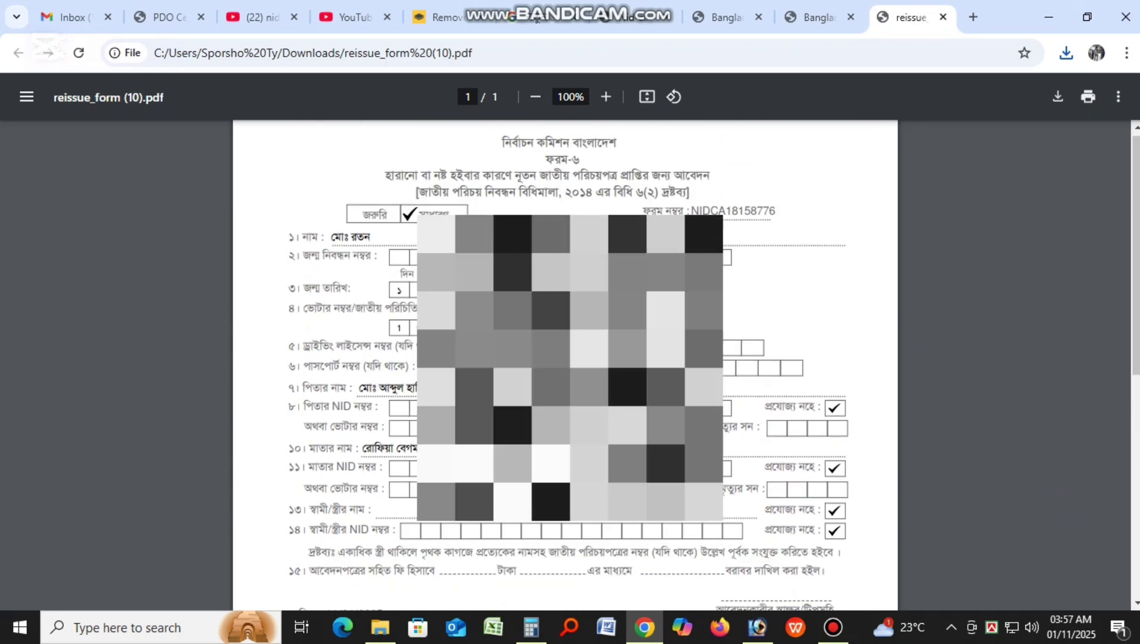
In the print settings, set Color to Black and white
left_click(1087, 96)
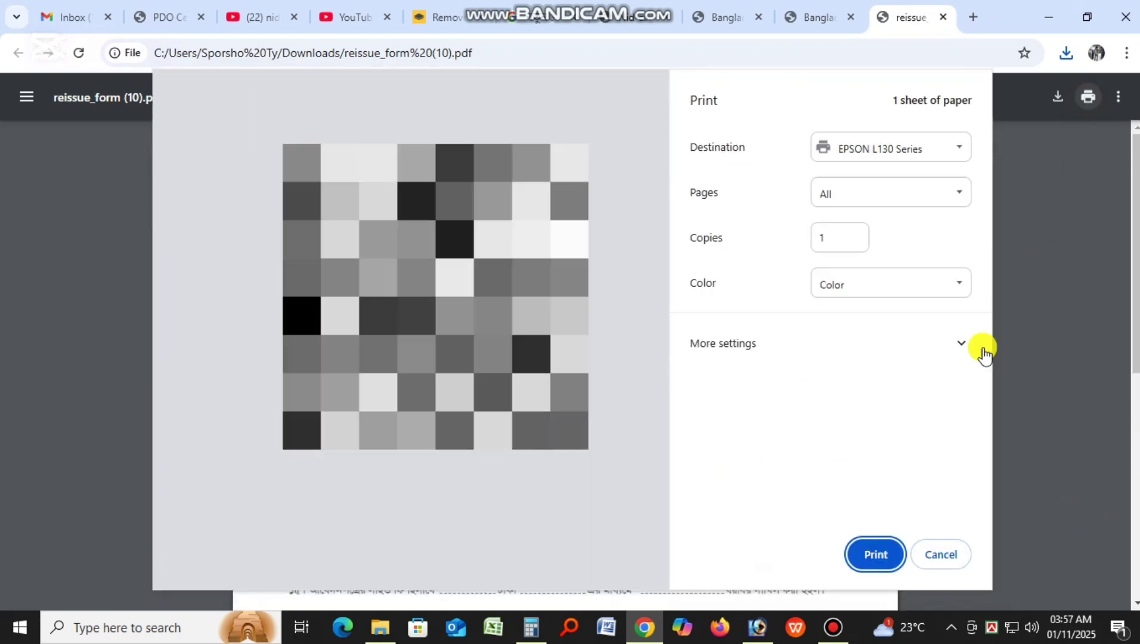
left_click(977, 346)
left_click(863, 280)
left_click(857, 305)
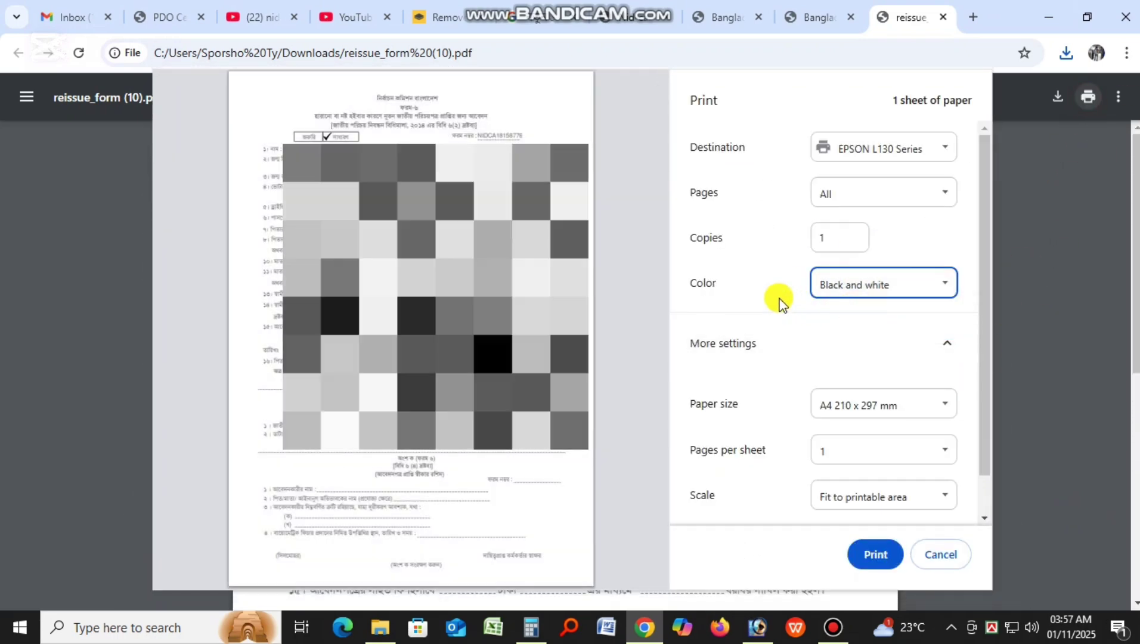